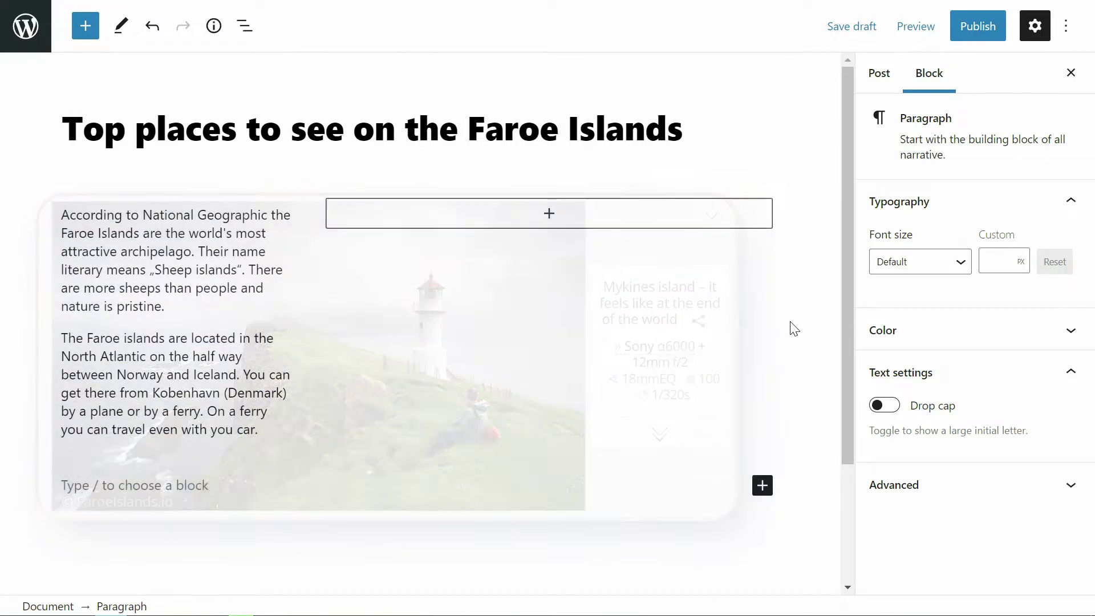
# Add a Gallery block to the empty column and upload all six faroe-islands photos.
pyautogui.click(549, 222)
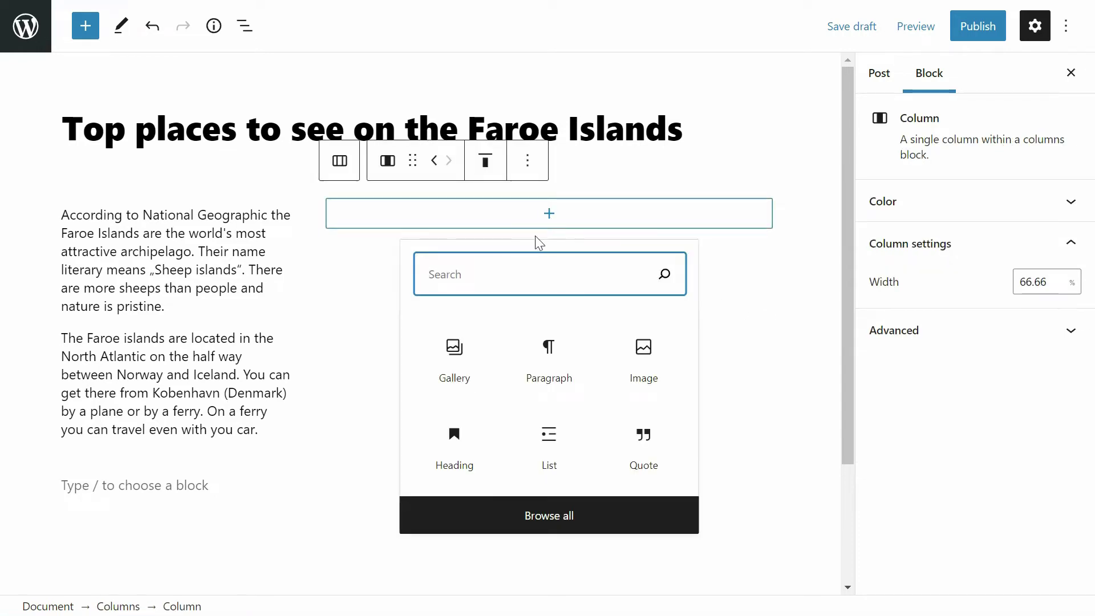
pyautogui.click(462, 363)
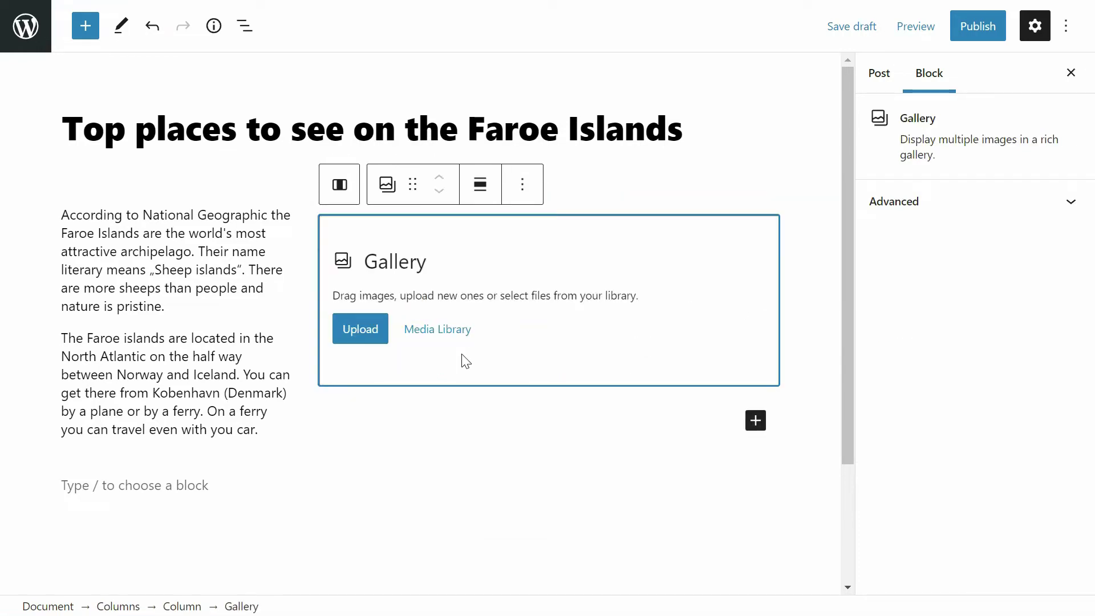
pyautogui.click(375, 336)
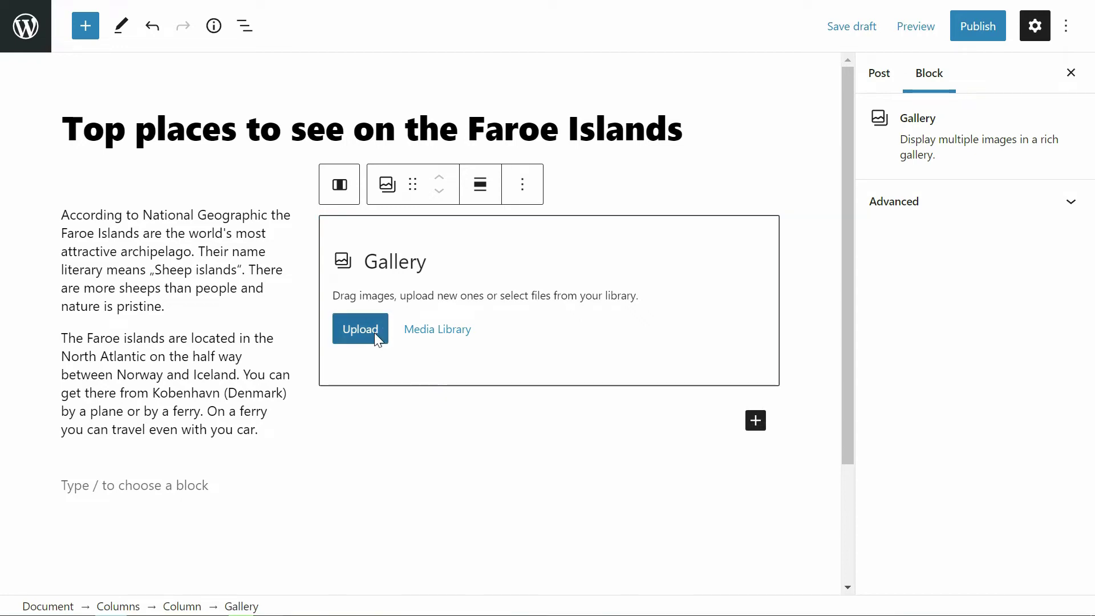
pyautogui.moveTo(355, 228); pyautogui.dragTo(849, 128)
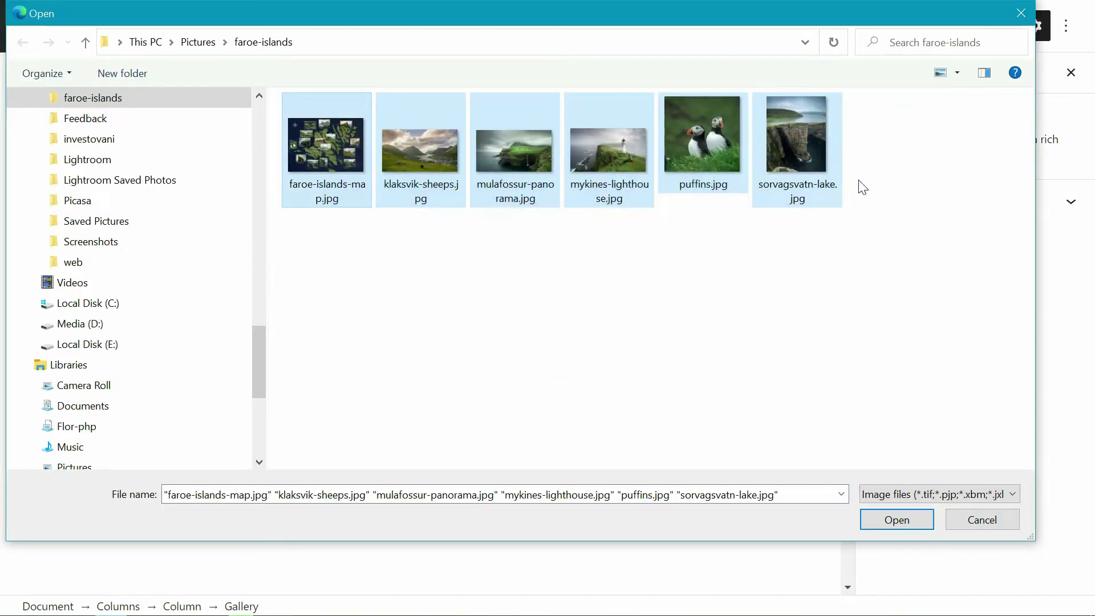
pyautogui.click(896, 520)
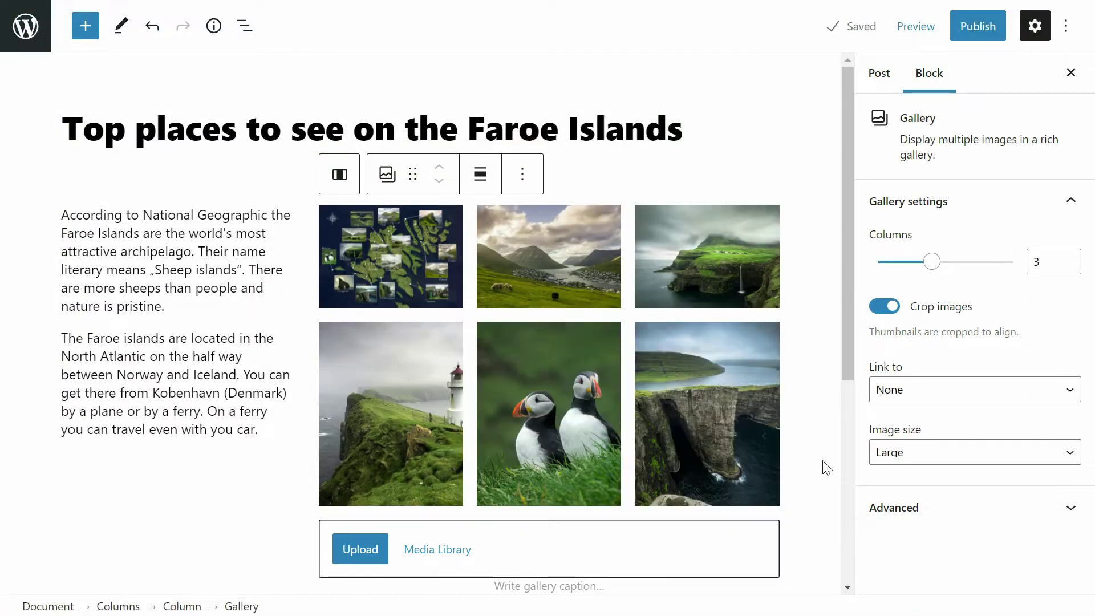
# Move puffins before the lighthouse, link images to Media File, and preview in a new tab.
pyautogui.click(550, 394)
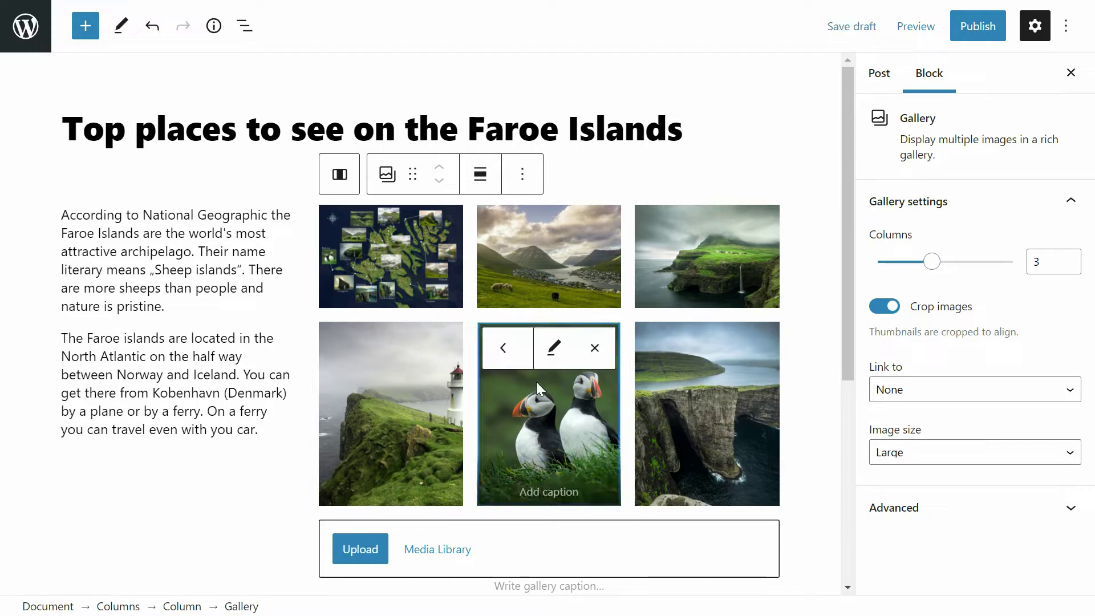
pyautogui.click(502, 349)
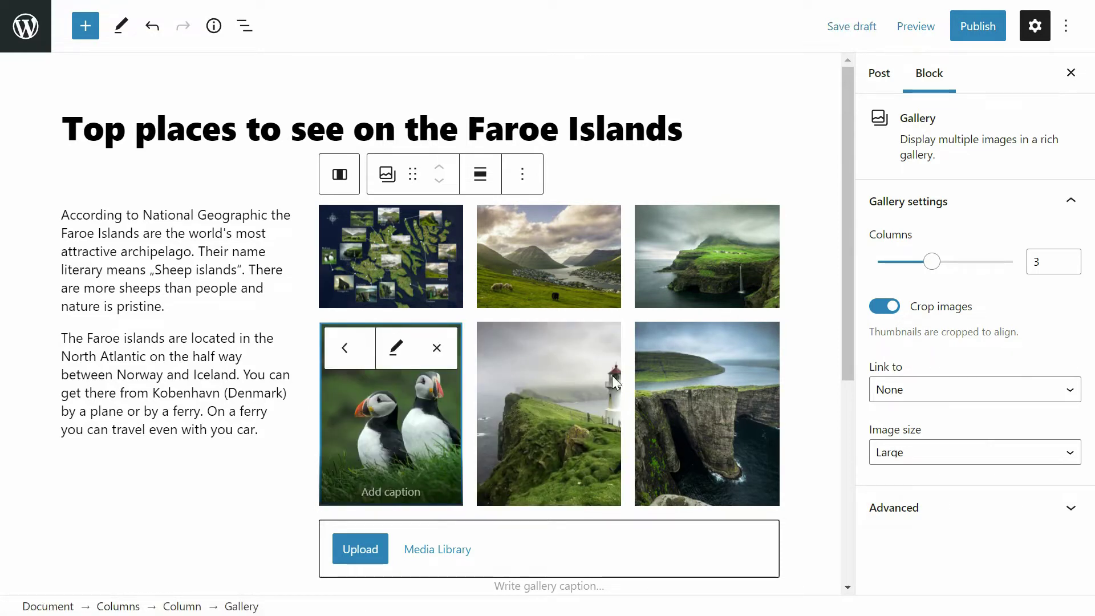
pyautogui.click(883, 392)
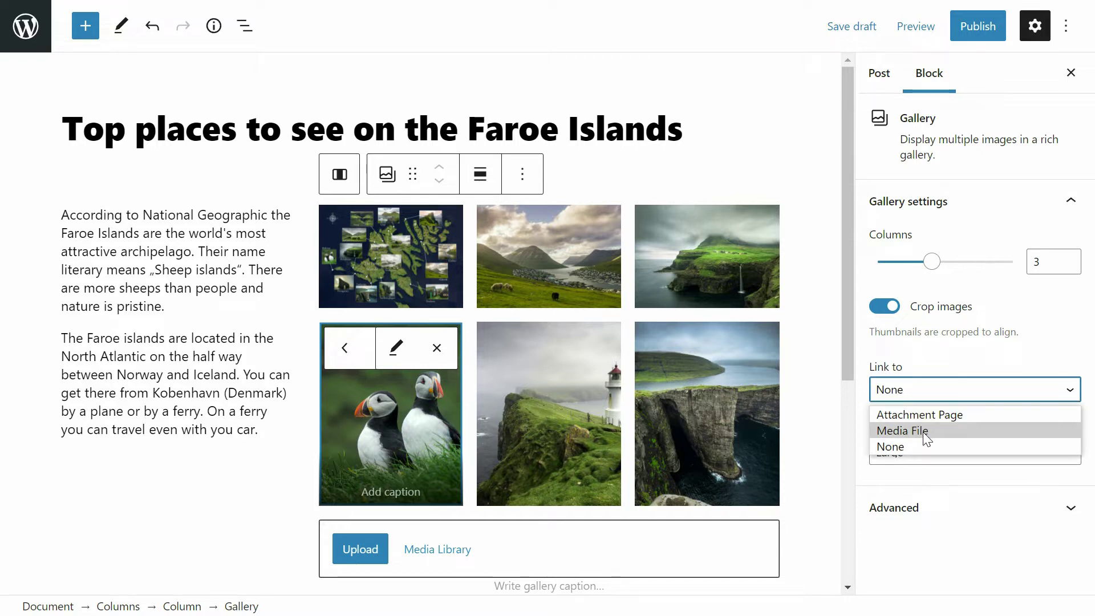
pyautogui.click(922, 432)
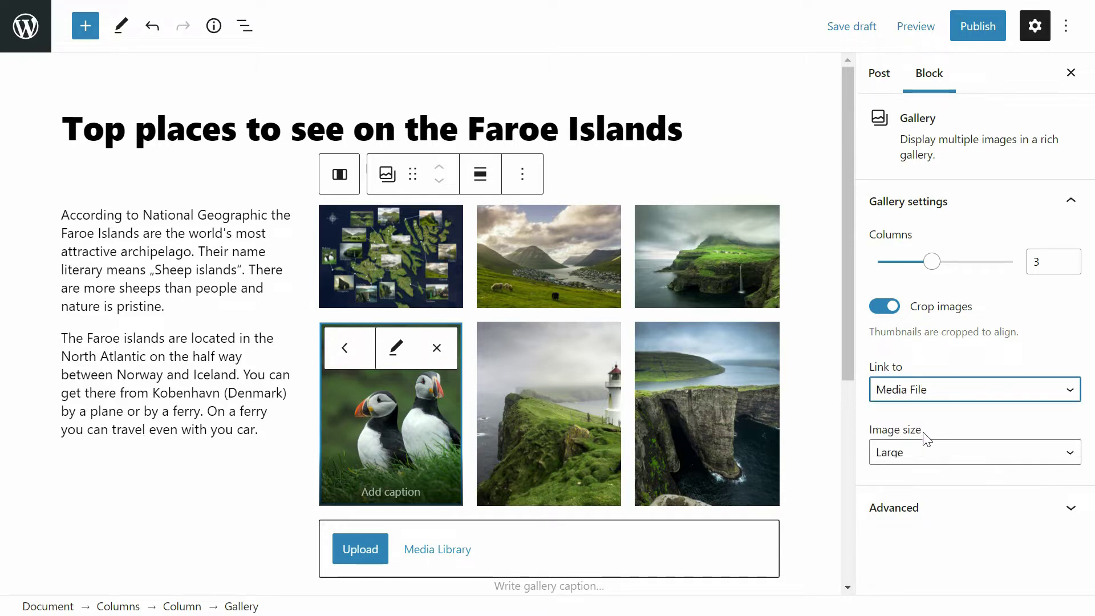
pyautogui.click(916, 26)
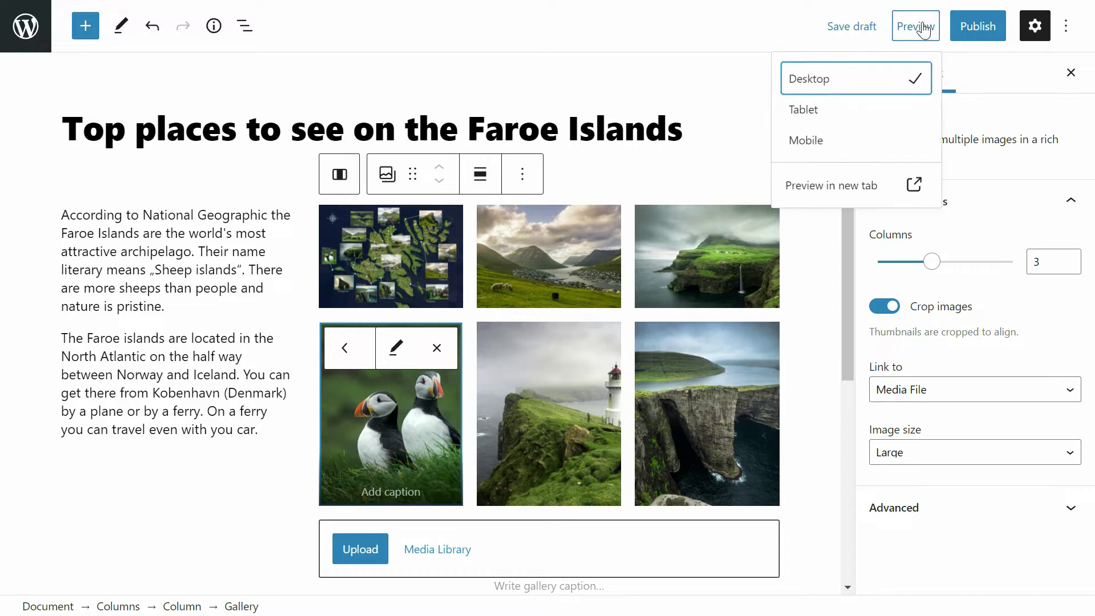
pyautogui.click(855, 190)
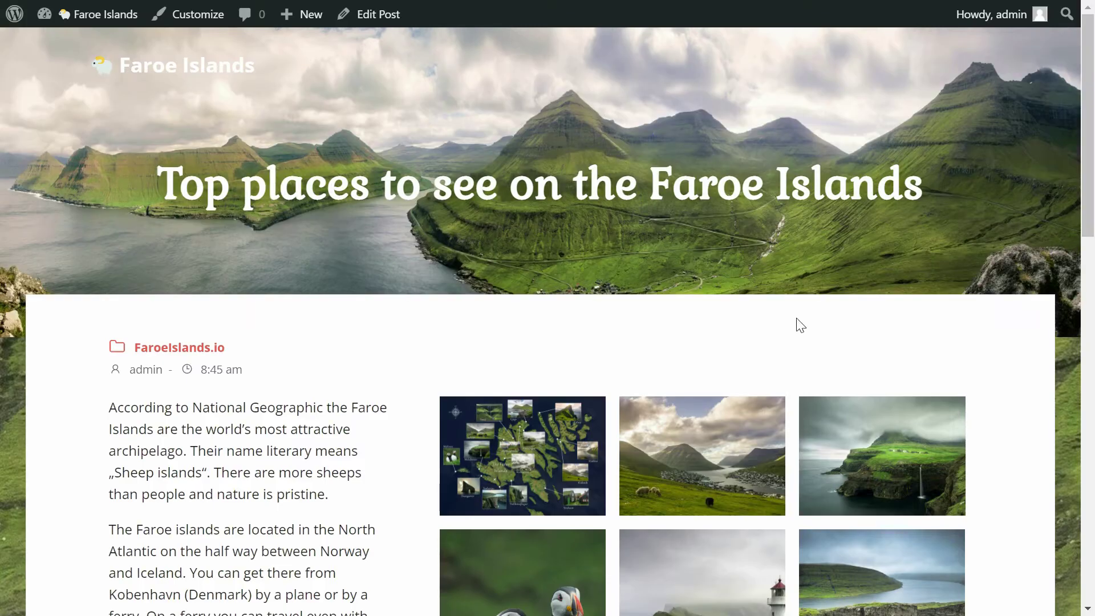
# Open the sheep gallery photo in the preview and view klaksvik-sheeps.jpg at full size.
pyautogui.click(732, 433)
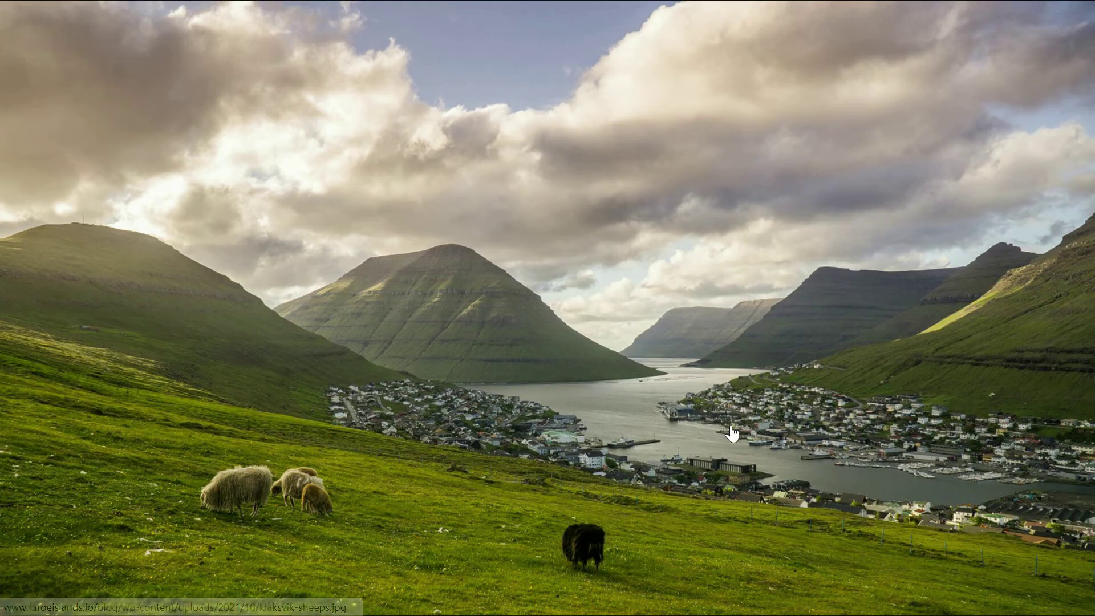
pyautogui.click(730, 434)
pyautogui.scroll(4, 734, 417)
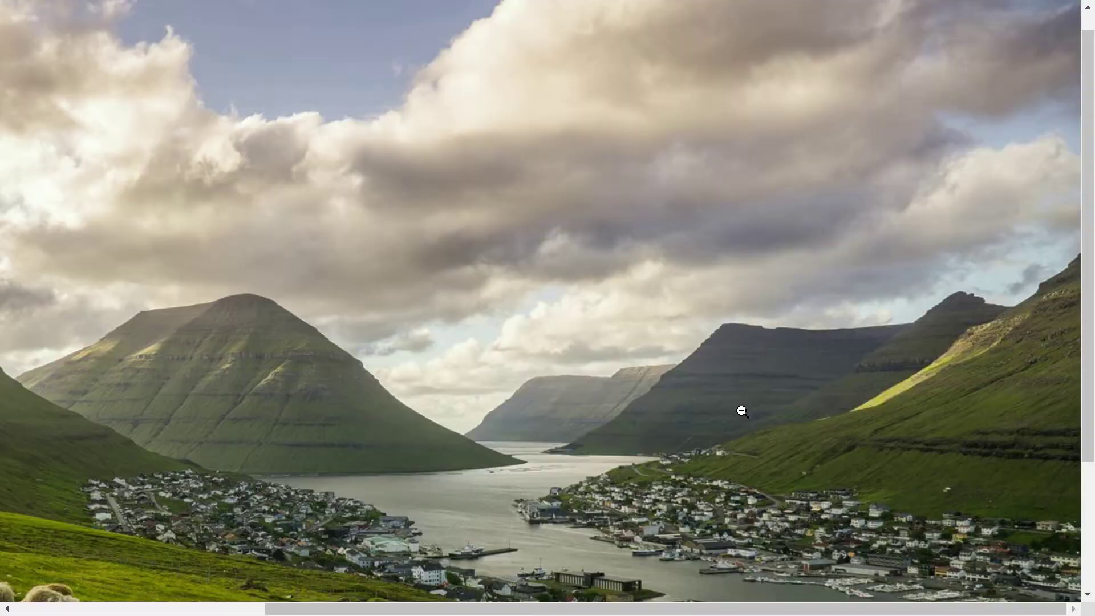
pyautogui.scroll(-4, 741, 412)
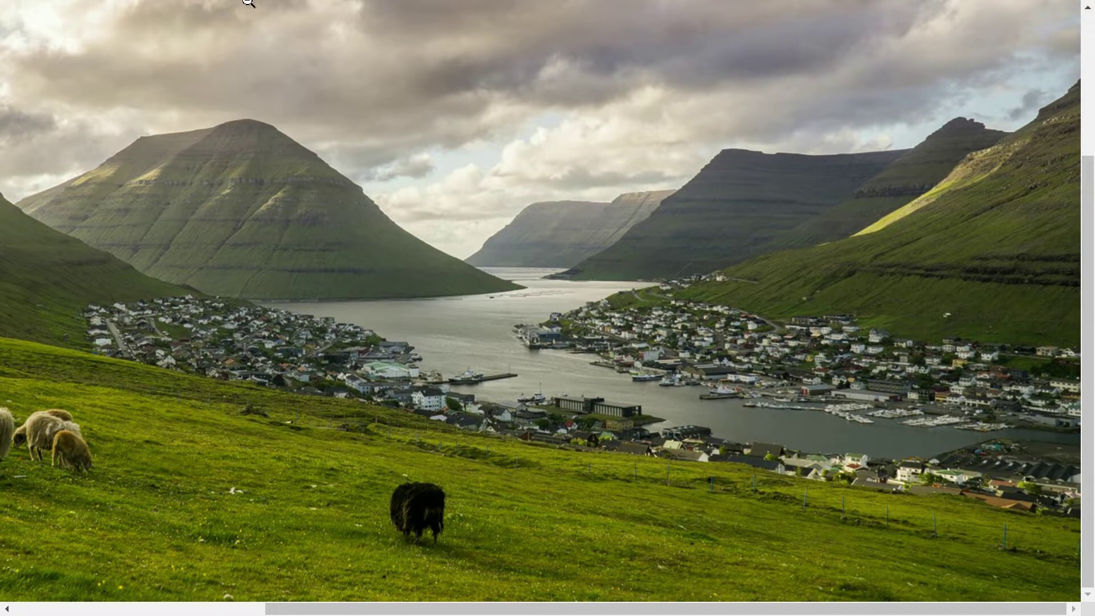
# Return to the Edit Post tab and deselect the gallery.
pyautogui.moveTo(248, 3)
pyautogui.click(206, 16)
pyautogui.click(31, 181)
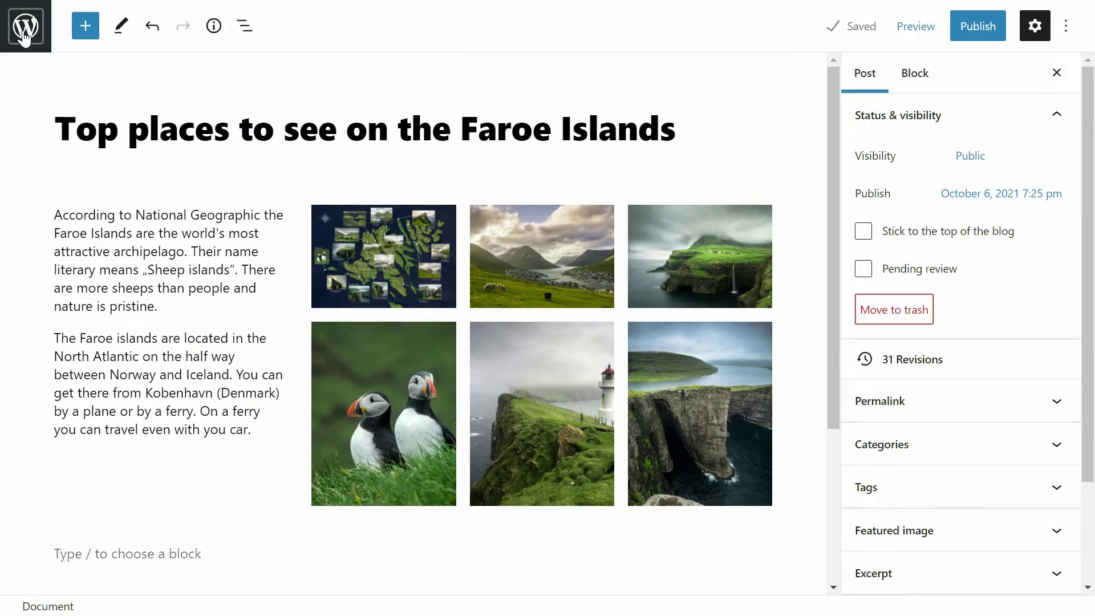
# Exit the editor to the admin area and go from Installed Plugins to Add Plugins.
pyautogui.click(24, 34)
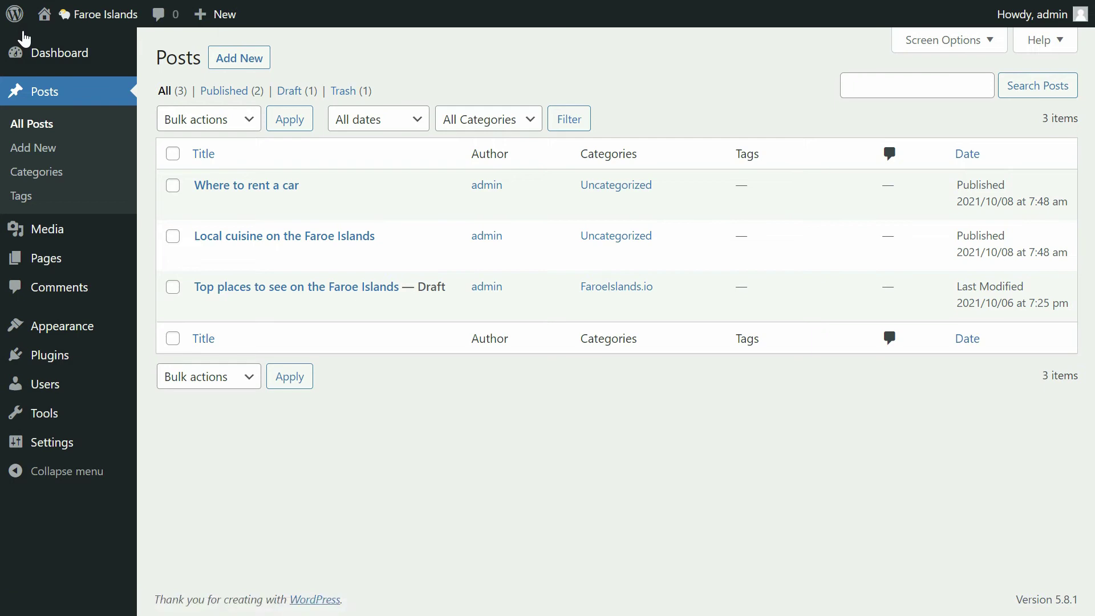
pyautogui.click(58, 353)
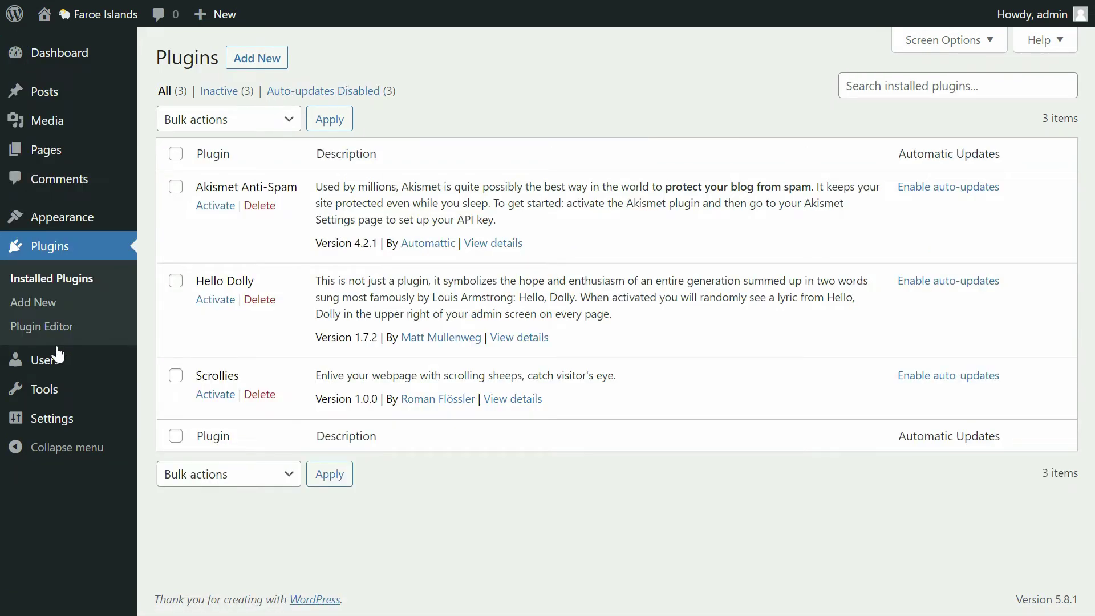
pyautogui.click(255, 64)
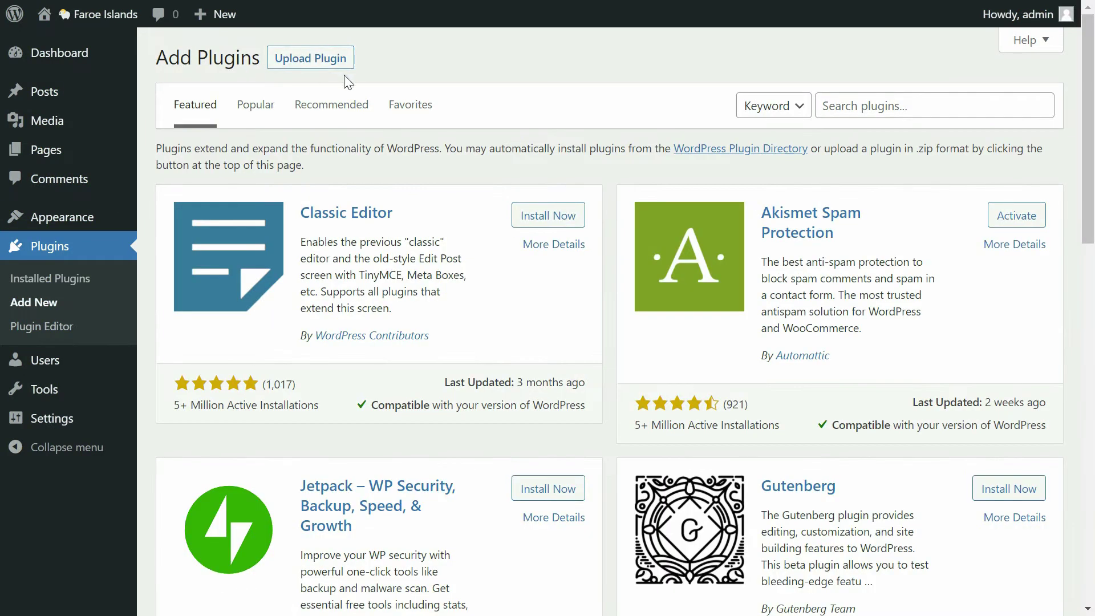
# Search for 'Story Show Galler', then install and activate the Story Show Gallery plugin.
pyautogui.click(825, 104)
pyautogui.write('St')
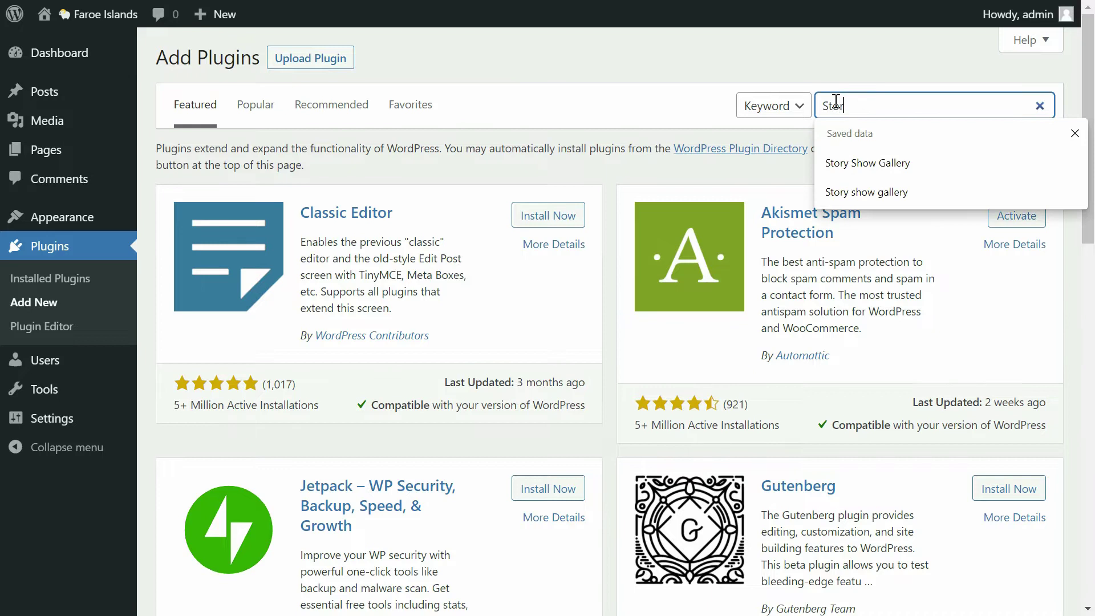
pyautogui.write('ory Show Gallery')
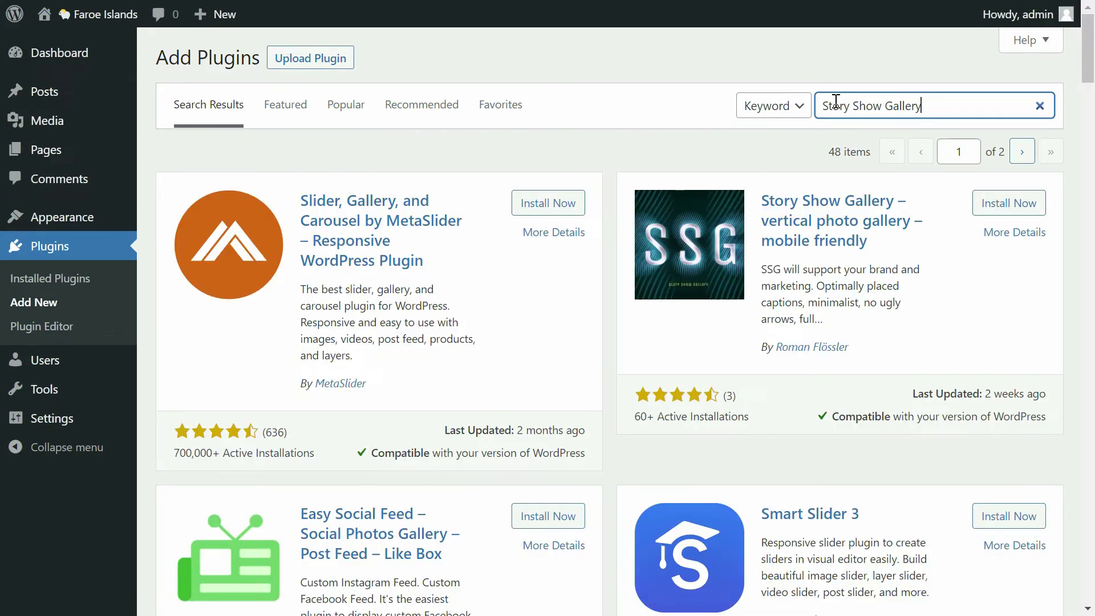
pyautogui.click(981, 212)
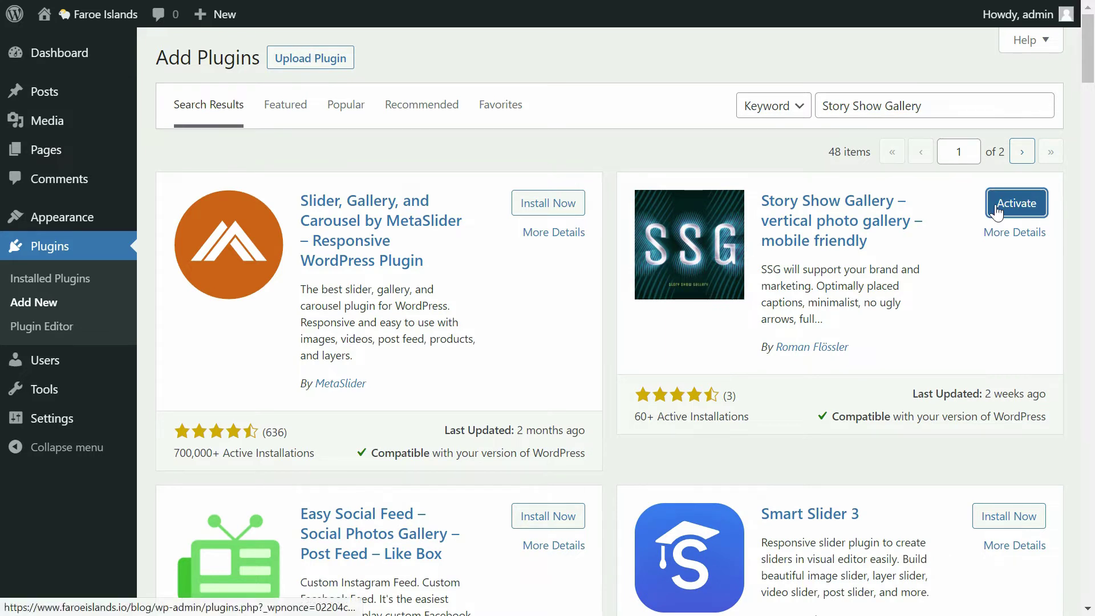
pyautogui.click(997, 212)
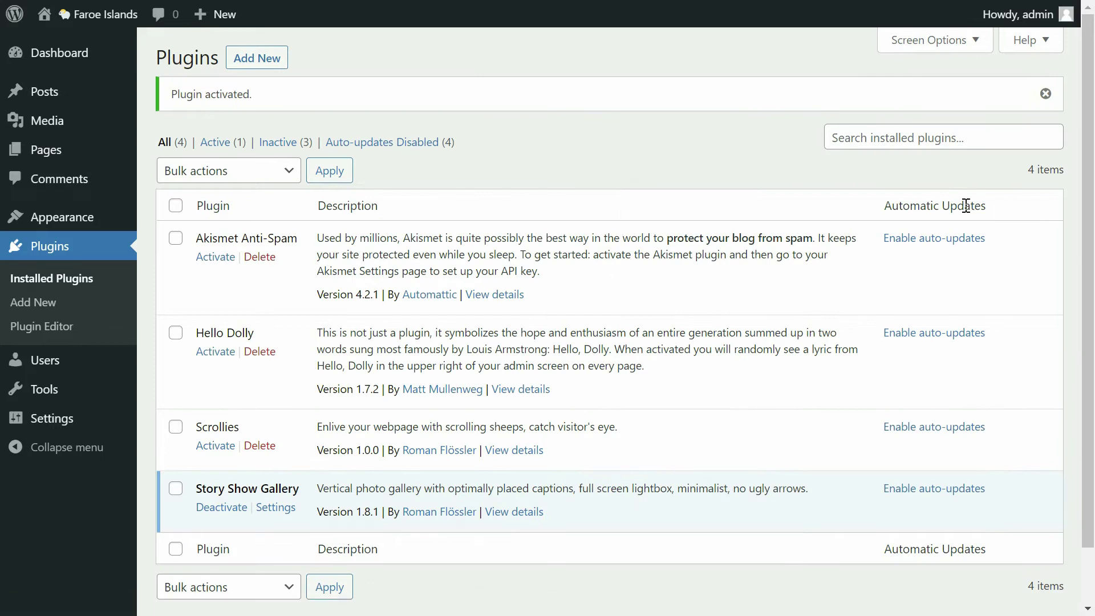
# In Story Show Gallery settings, change the Visual theme from Dark to Dim.
pyautogui.click(288, 512)
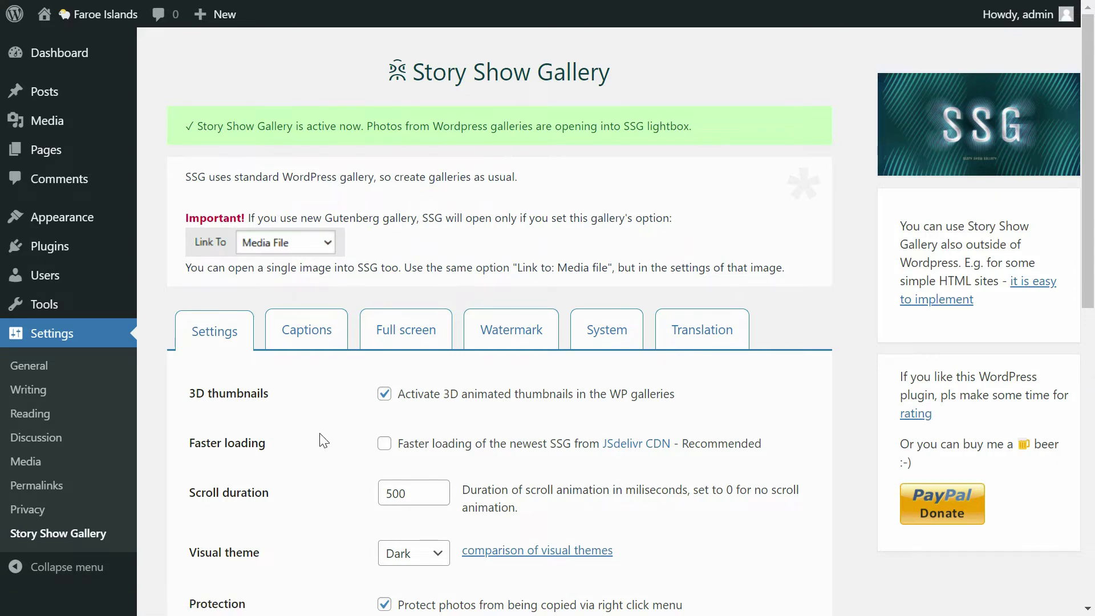
pyautogui.scroll(-4, 317, 442)
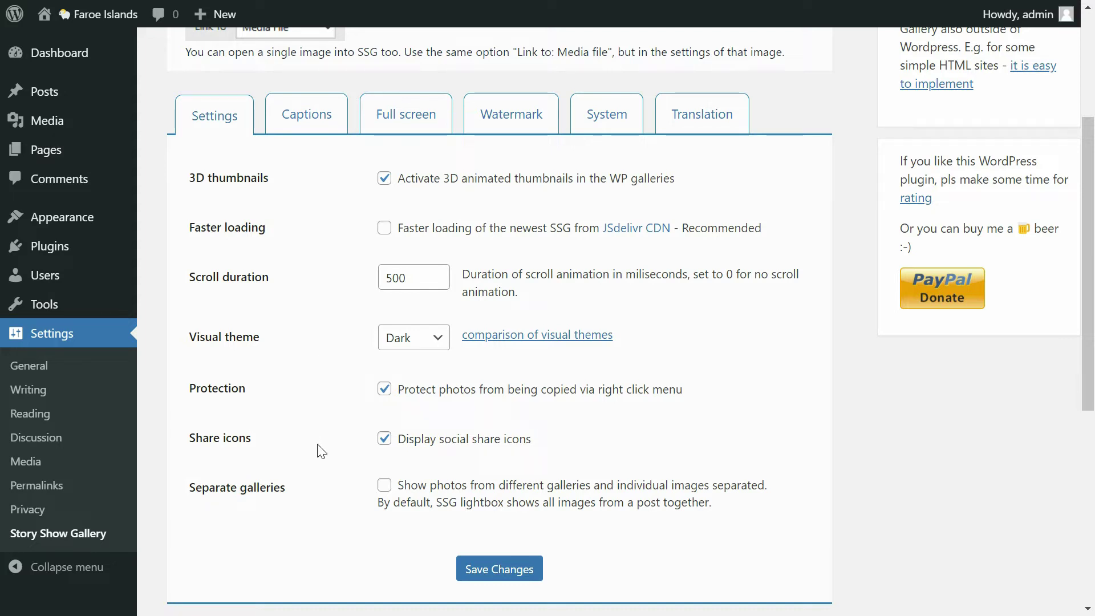
pyautogui.click(394, 343)
pyautogui.click(396, 363)
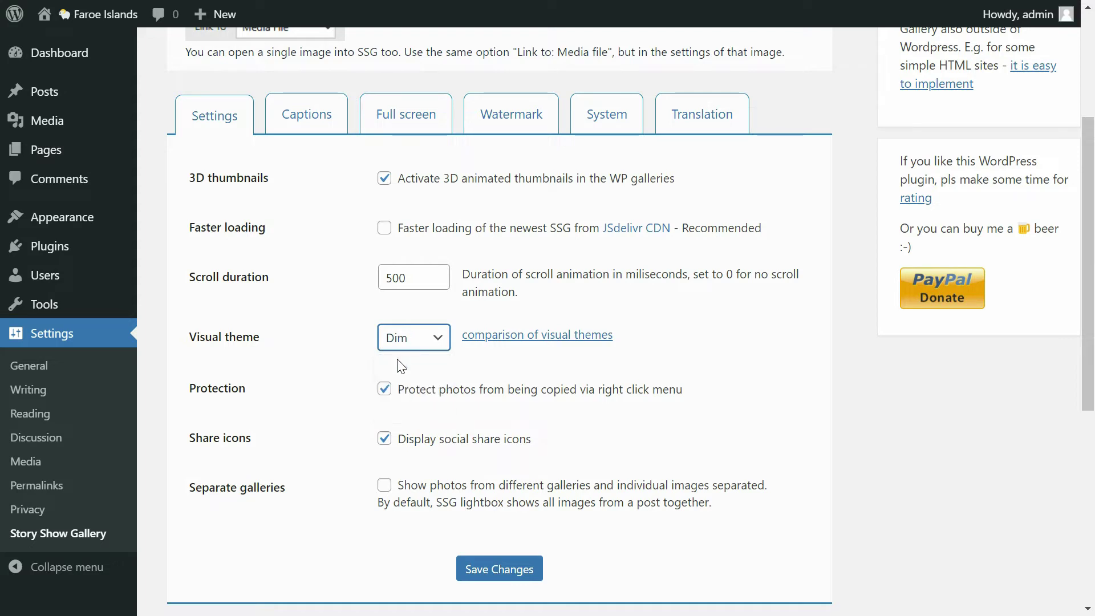
# On the Captions tab, set EXIF in captions to 'Reduced lens info to save space'.
pyautogui.click(309, 121)
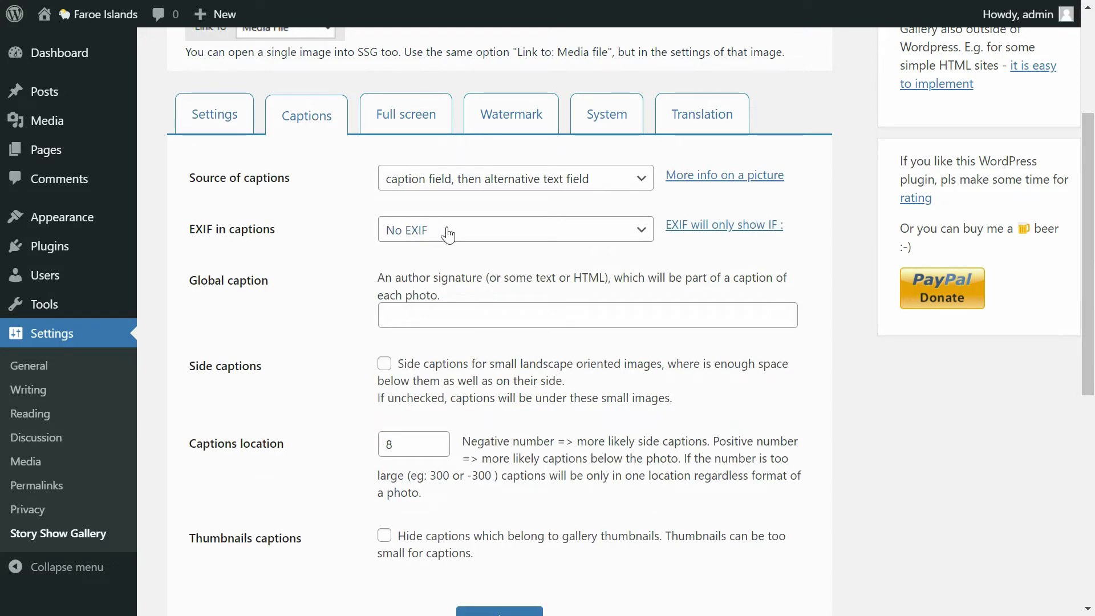
pyautogui.click(487, 236)
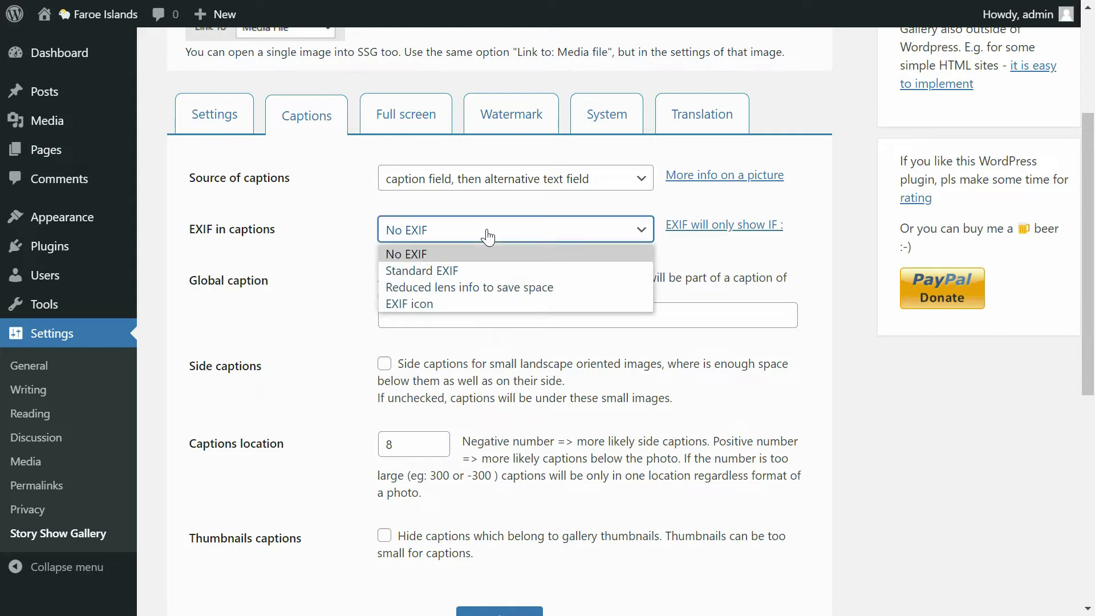
pyautogui.click(559, 286)
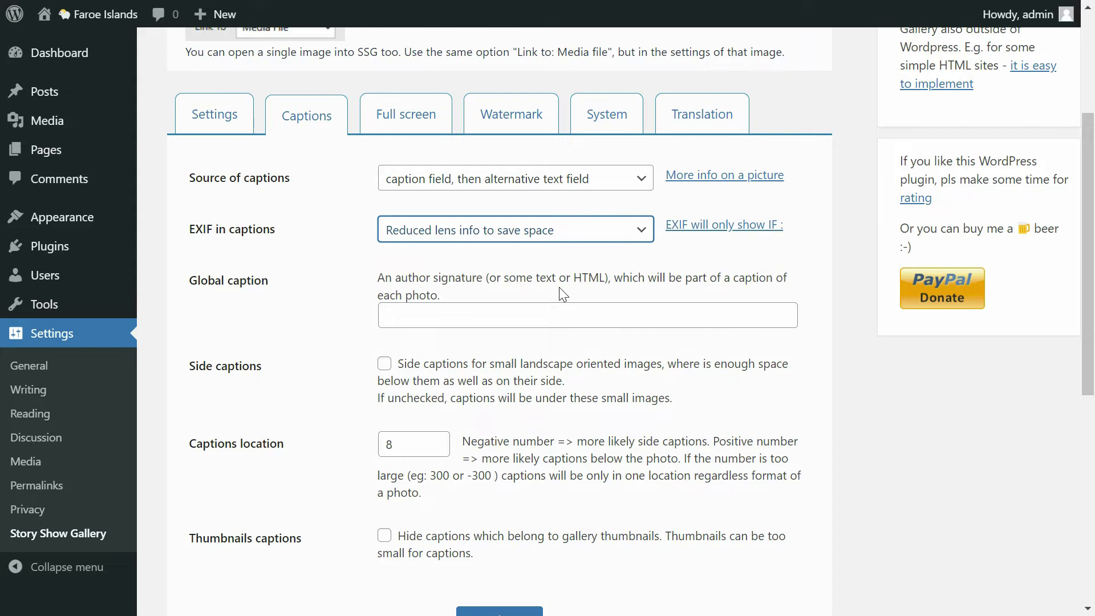
pyautogui.click(502, 119)
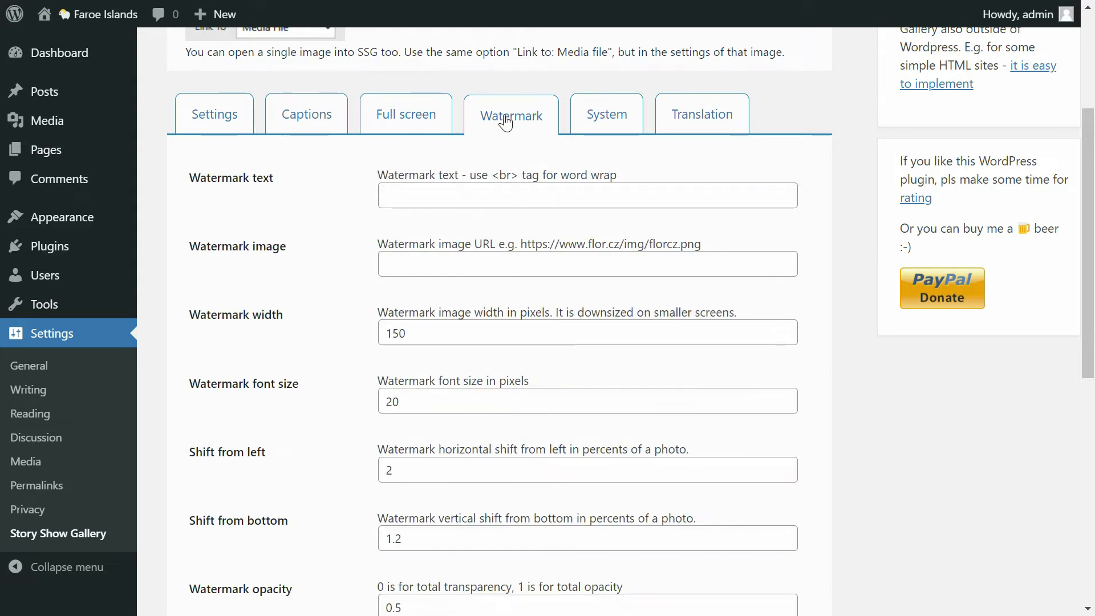
# Enter '© FaroeIslands.io' as the watermark text, inserting © from the emoji picker.
pyautogui.click(482, 192)
pyautogui.rightClick(484, 194)
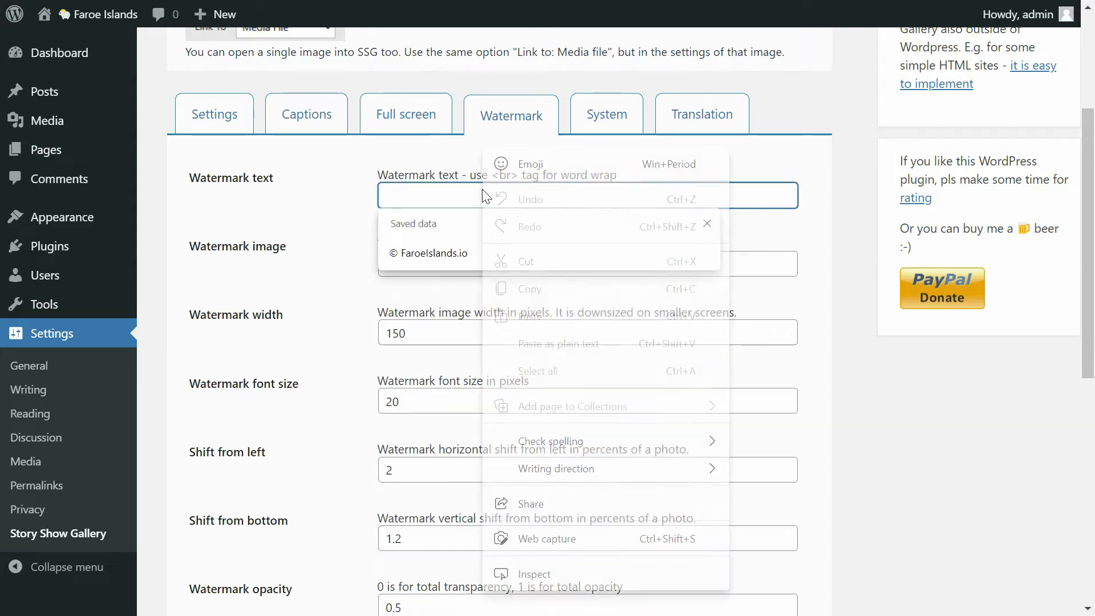
pyautogui.click(521, 165)
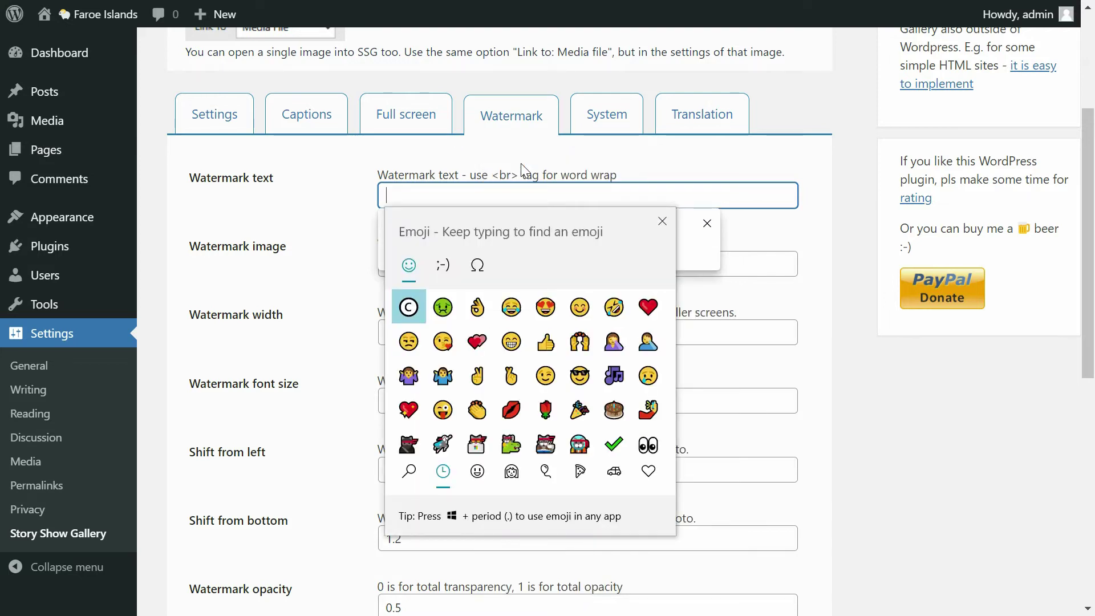
pyautogui.write('copyr')
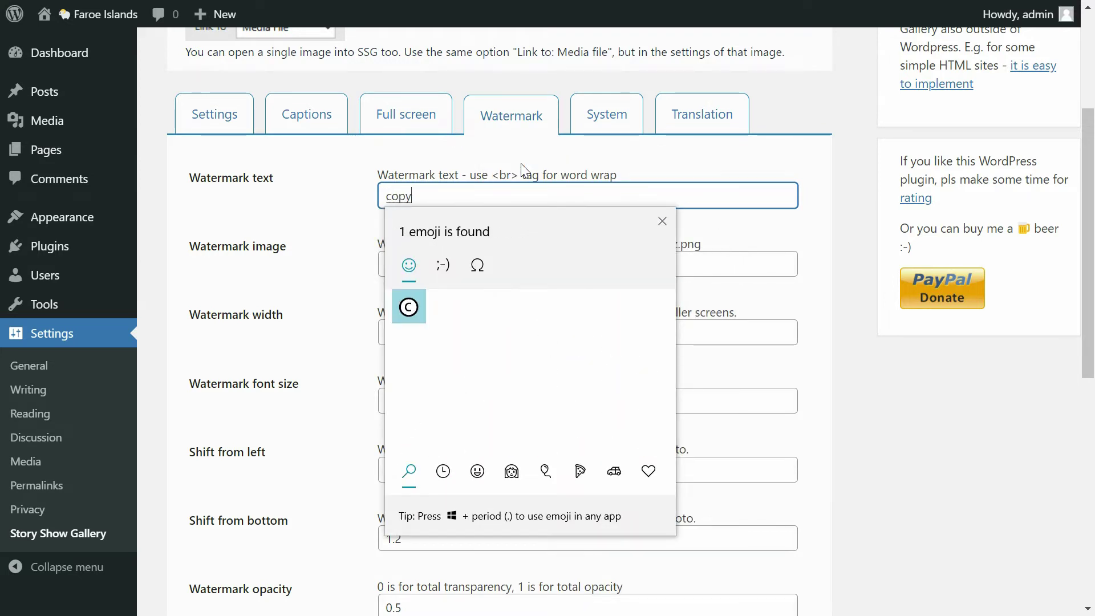
pyautogui.click(409, 307)
pyautogui.write('FaroeIslands.io')
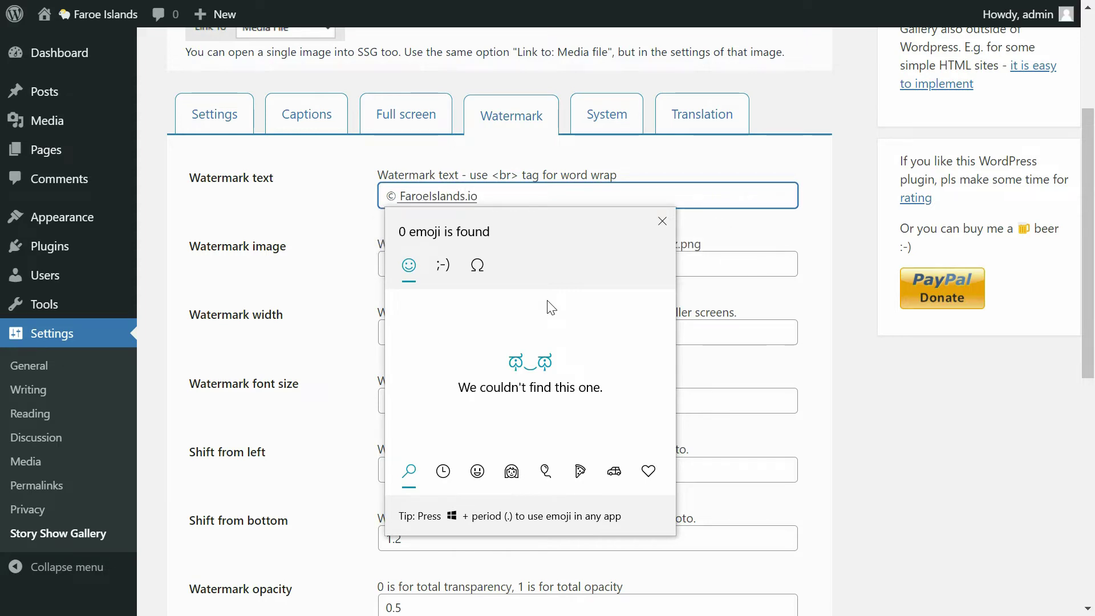
pyautogui.click(662, 221)
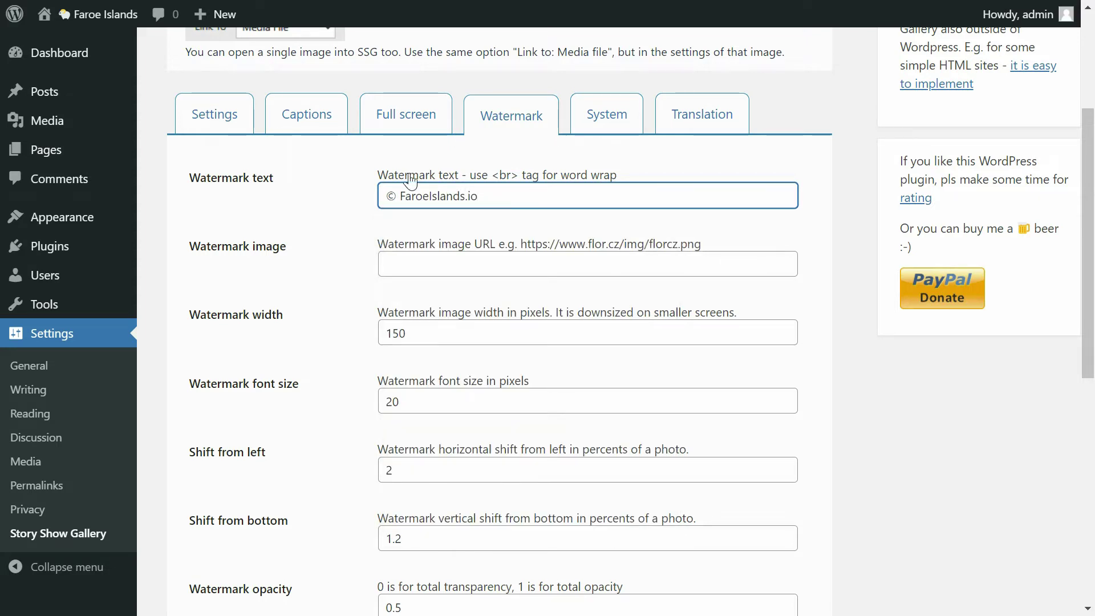
pyautogui.click(220, 132)
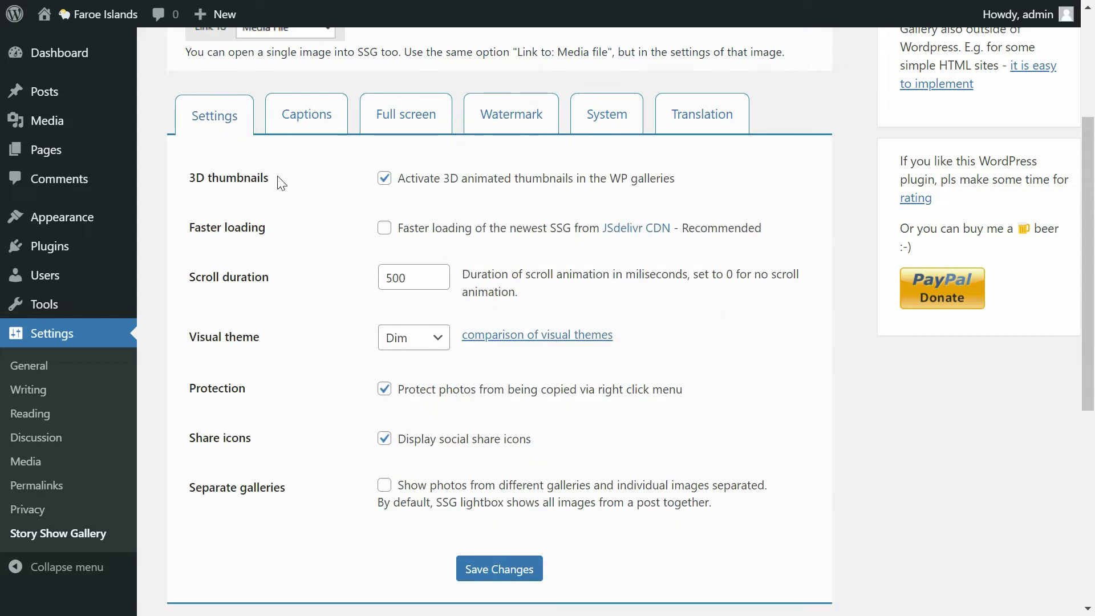
# Save the gallery settings and preview the 'Top places to see on the Faroe Islands' draft.
pyautogui.click(490, 570)
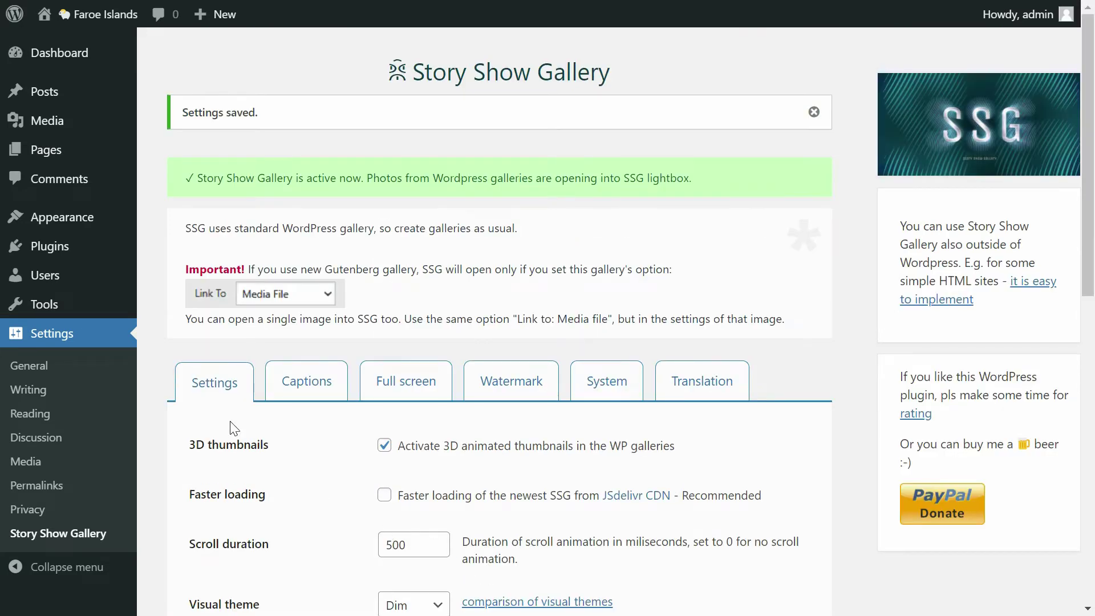
pyautogui.click(59, 93)
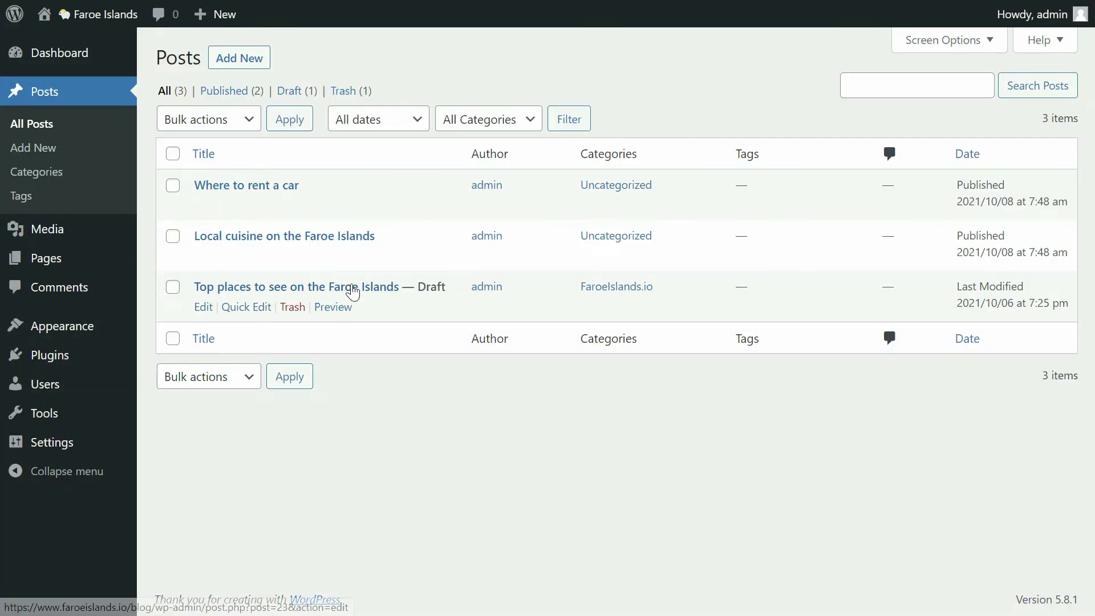
pyautogui.click(354, 293)
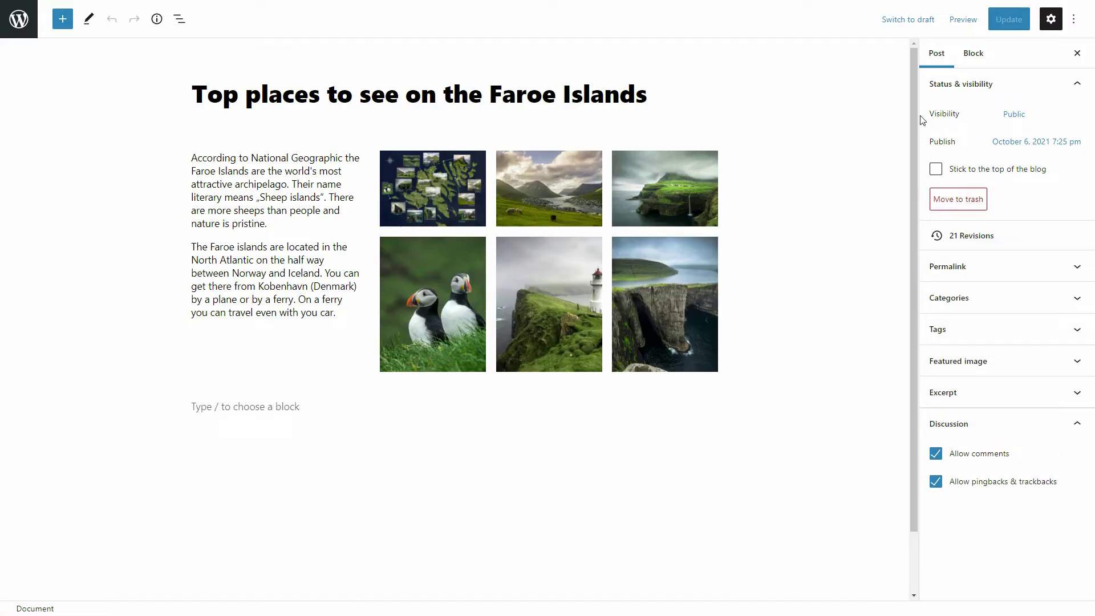
pyautogui.click(972, 23)
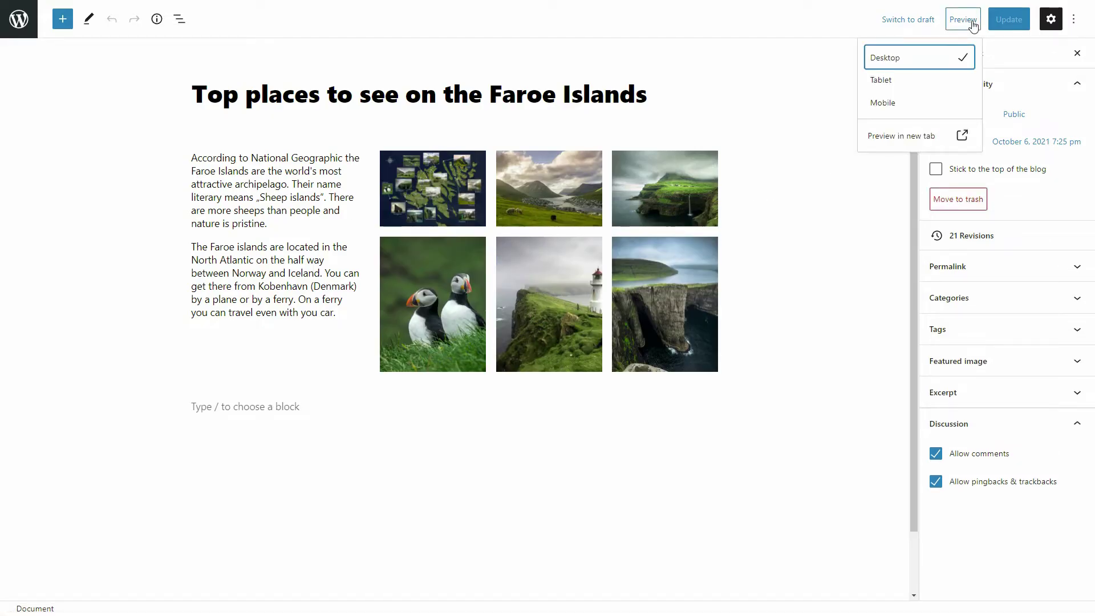
pyautogui.click(901, 135)
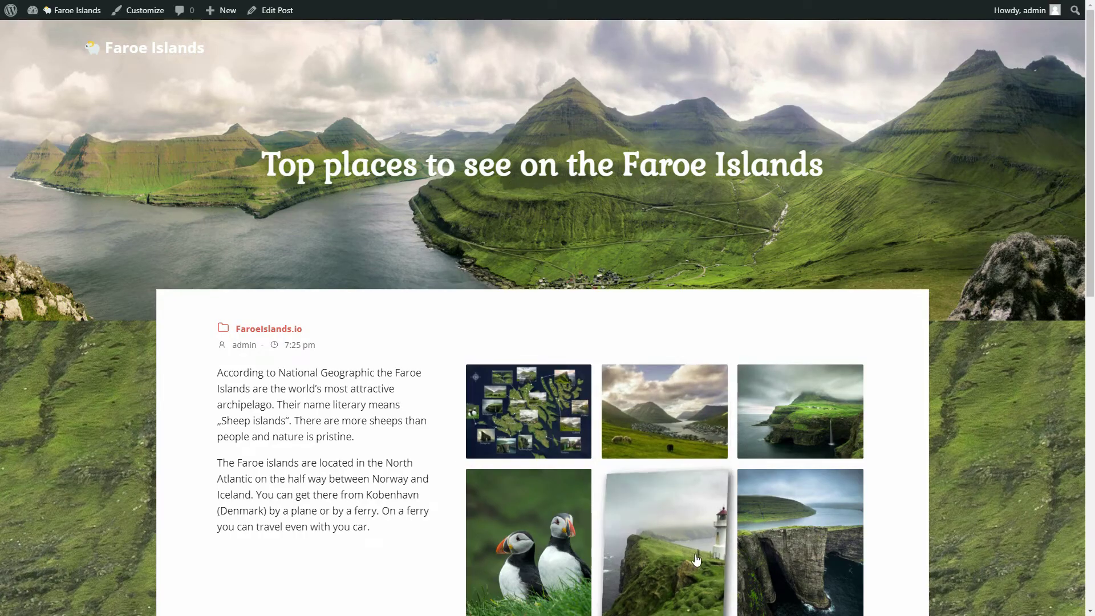
# Open the puffins photo in the lightbox and browse through the lighthouse, cliff-and-lake and sheep photos.
pyautogui.click(567, 551)
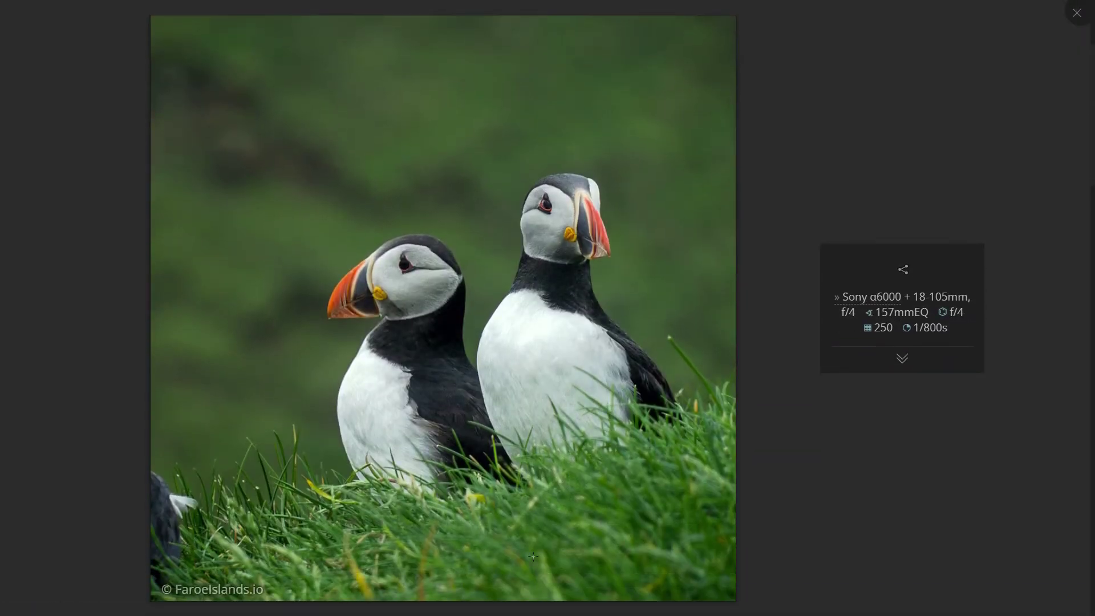
pyautogui.press('Left')
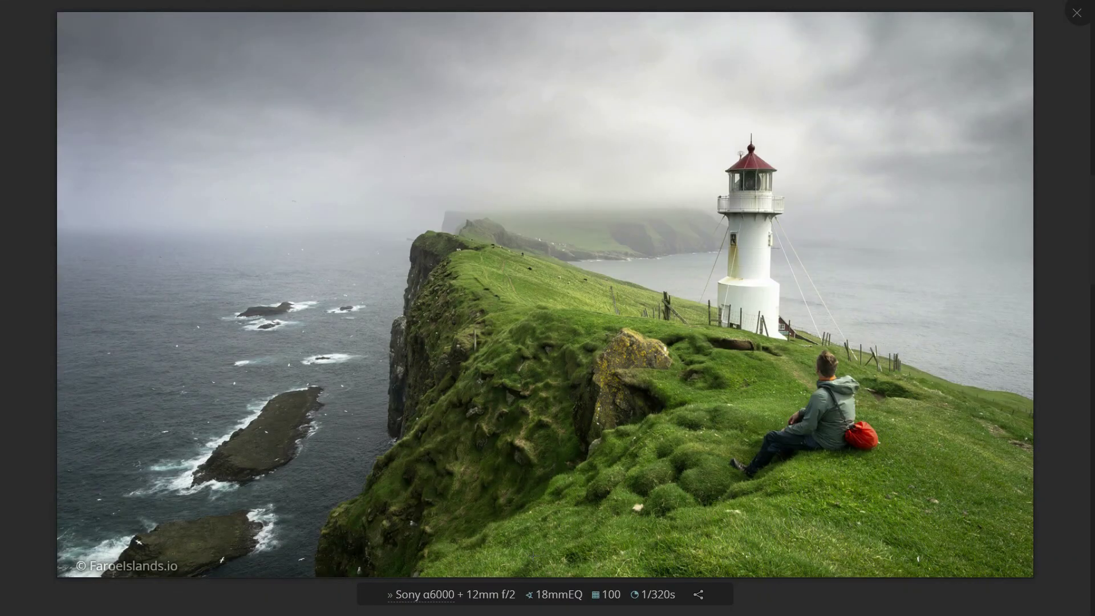
pyautogui.press('Left')
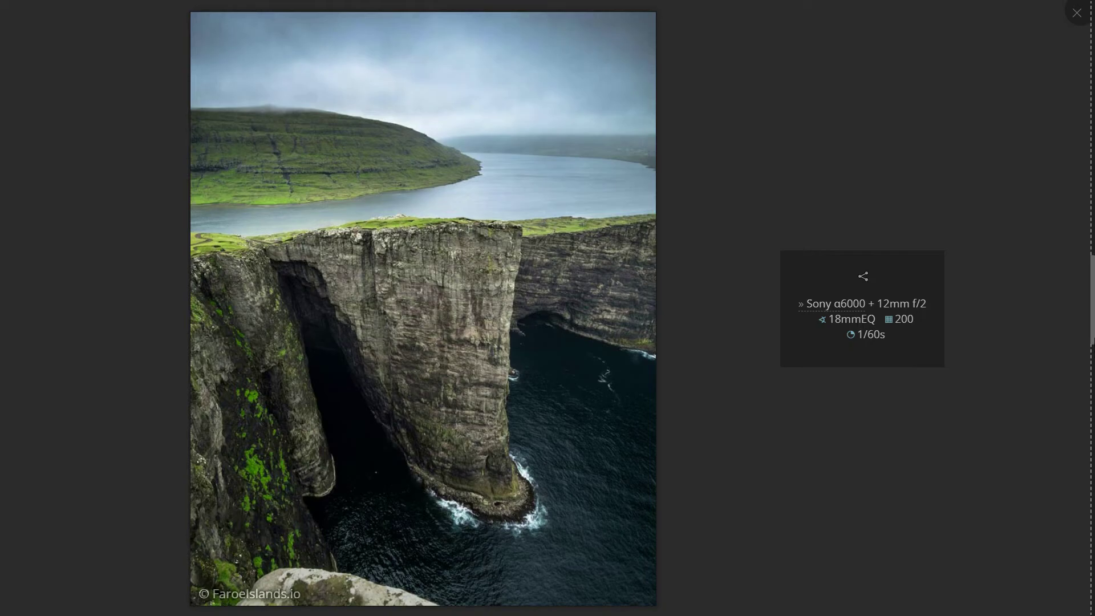
pyautogui.press('Left')
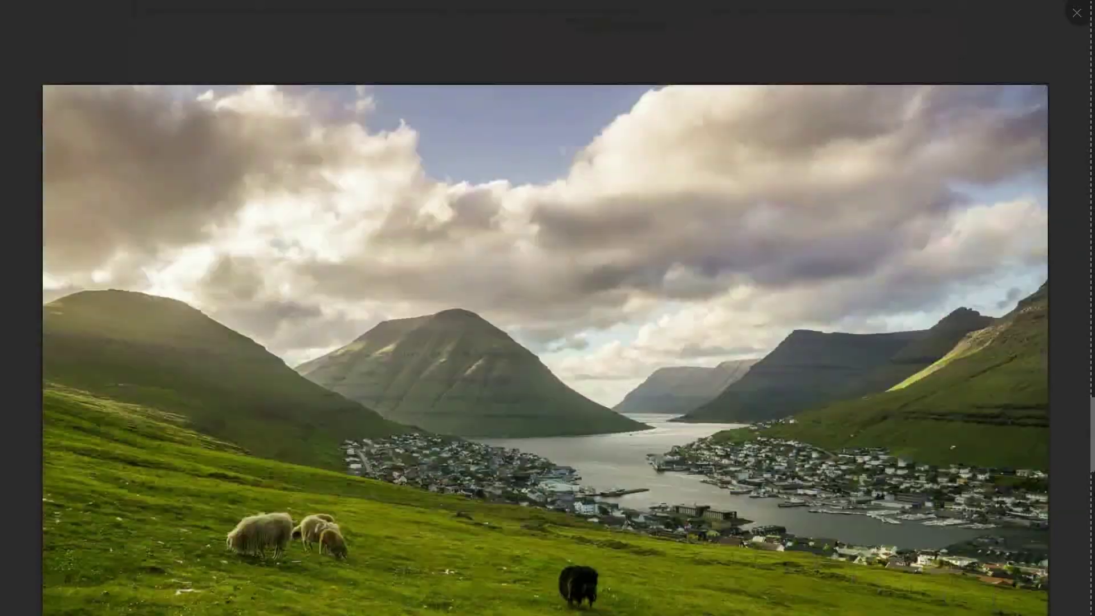
pyautogui.scroll(10, 1076, 273)
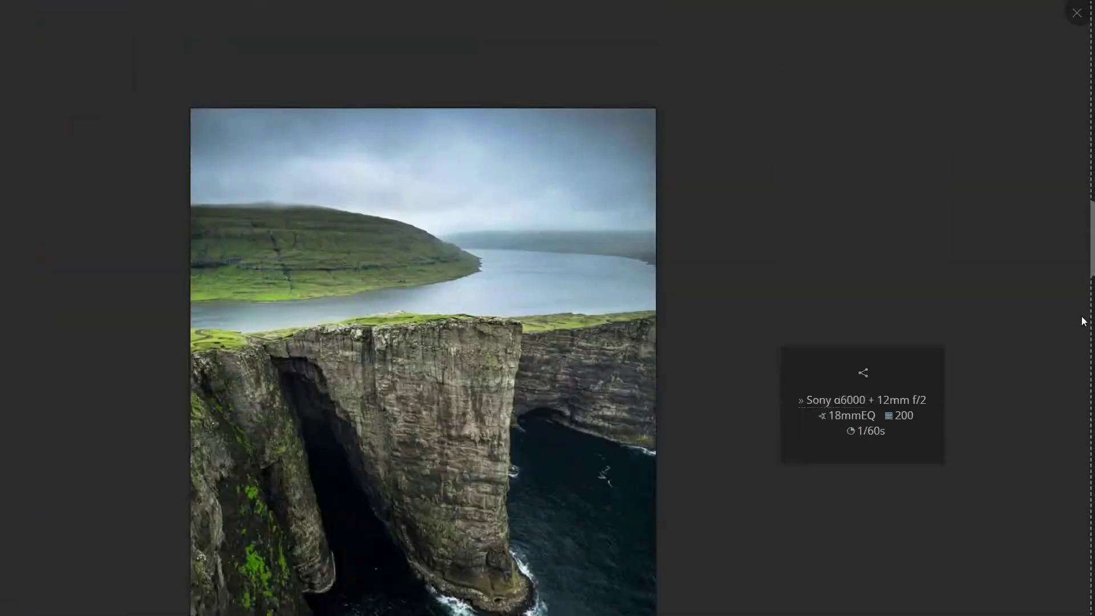
pyautogui.scroll(3, 1061, 280)
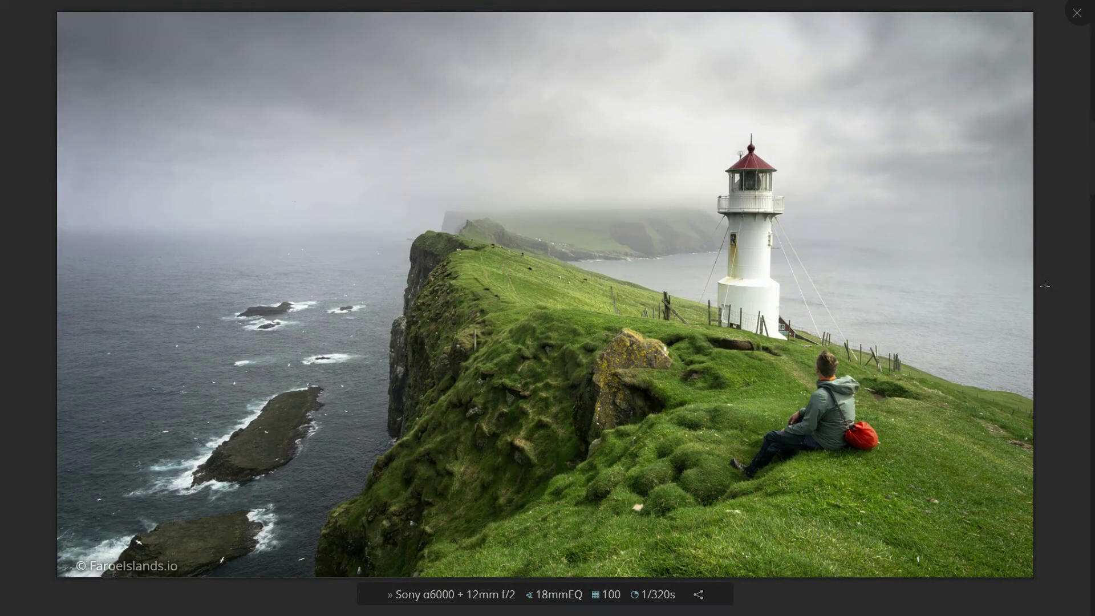
# Toggle the lighthouse photo's full EXIF details, copy its share link, and close the lightbox.
pyautogui.click(577, 600)
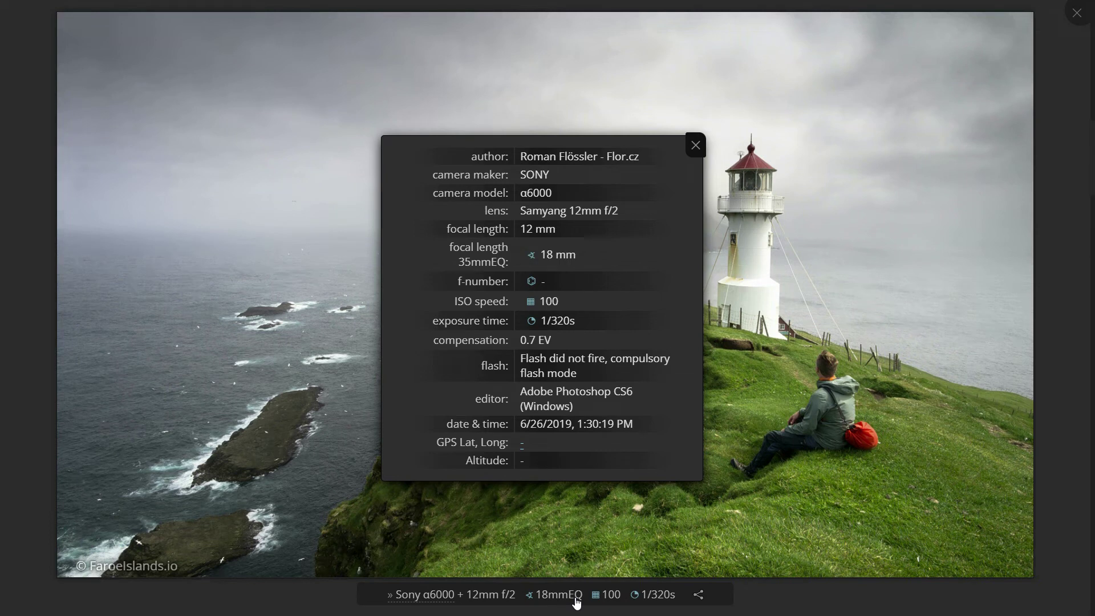
pyautogui.click(577, 601)
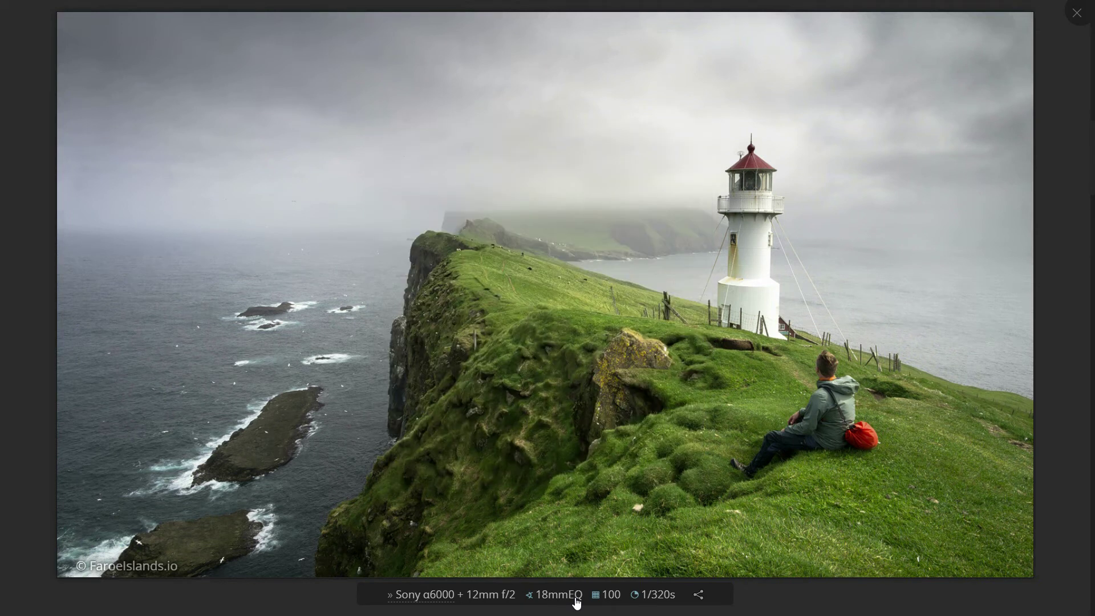
pyautogui.click(703, 597)
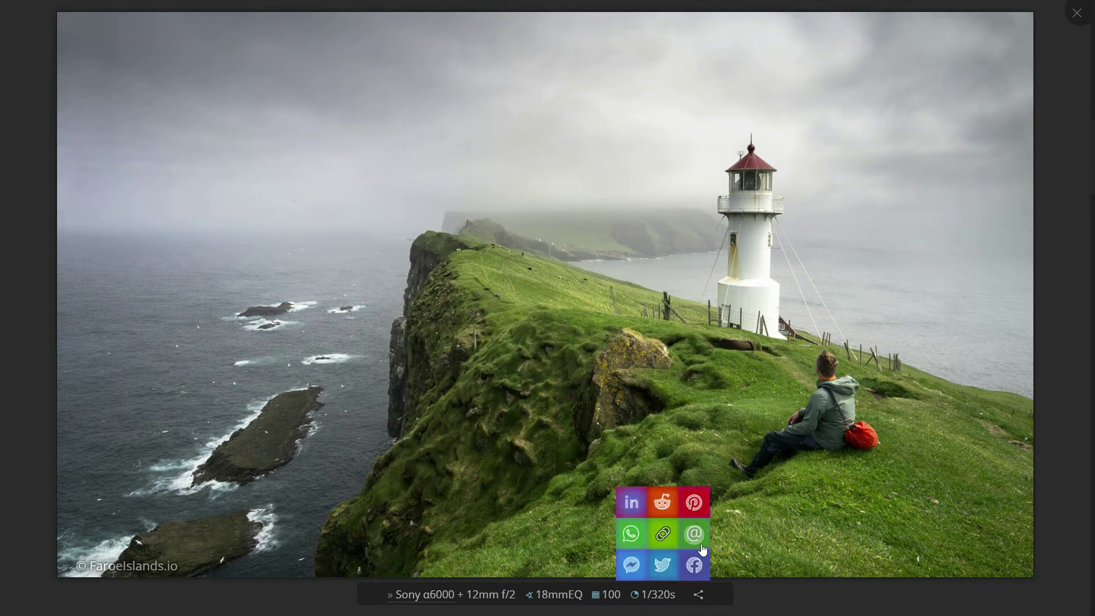
pyautogui.click(667, 541)
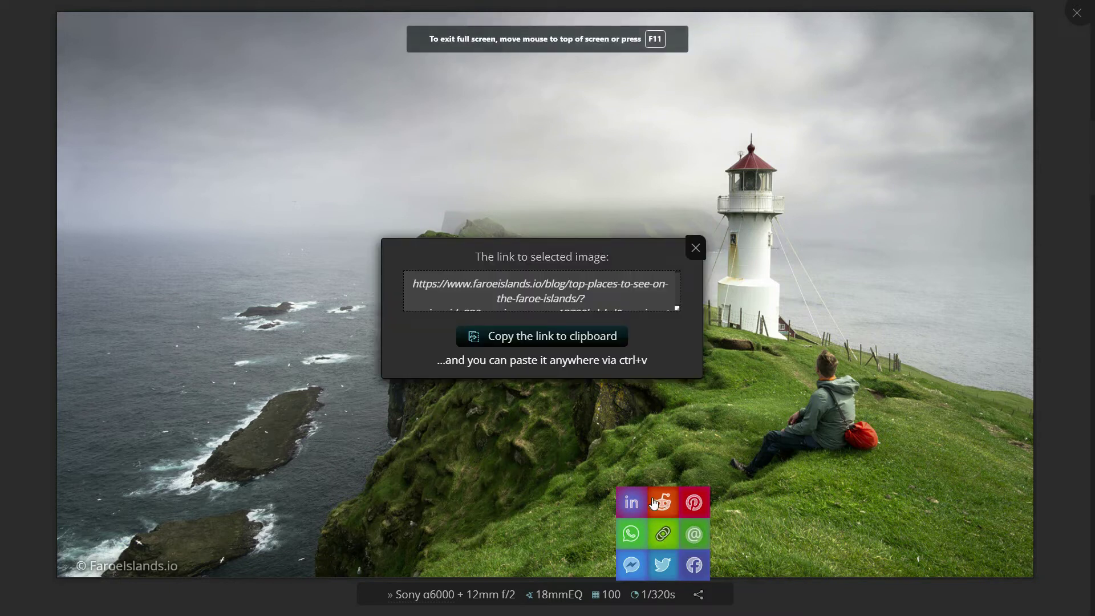
pyautogui.click(605, 341)
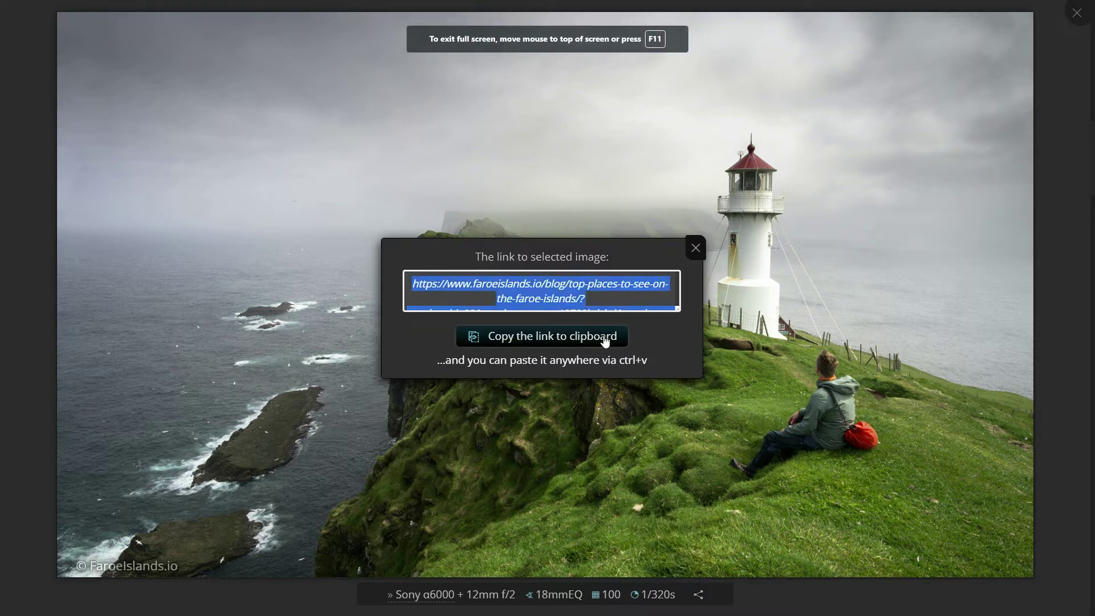
pyautogui.click(699, 255)
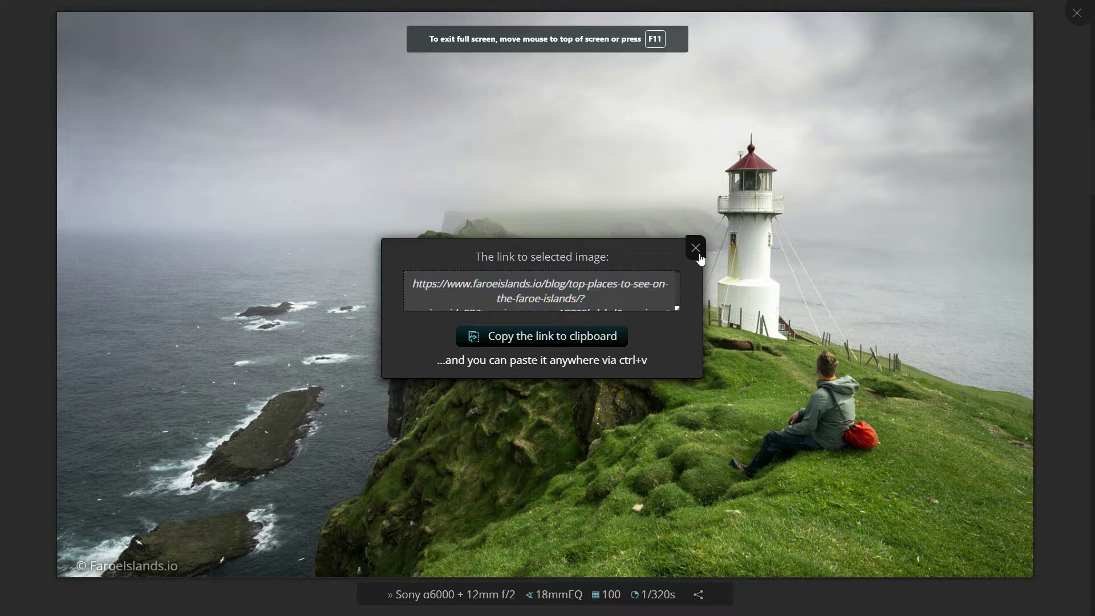
pyautogui.click(1077, 12)
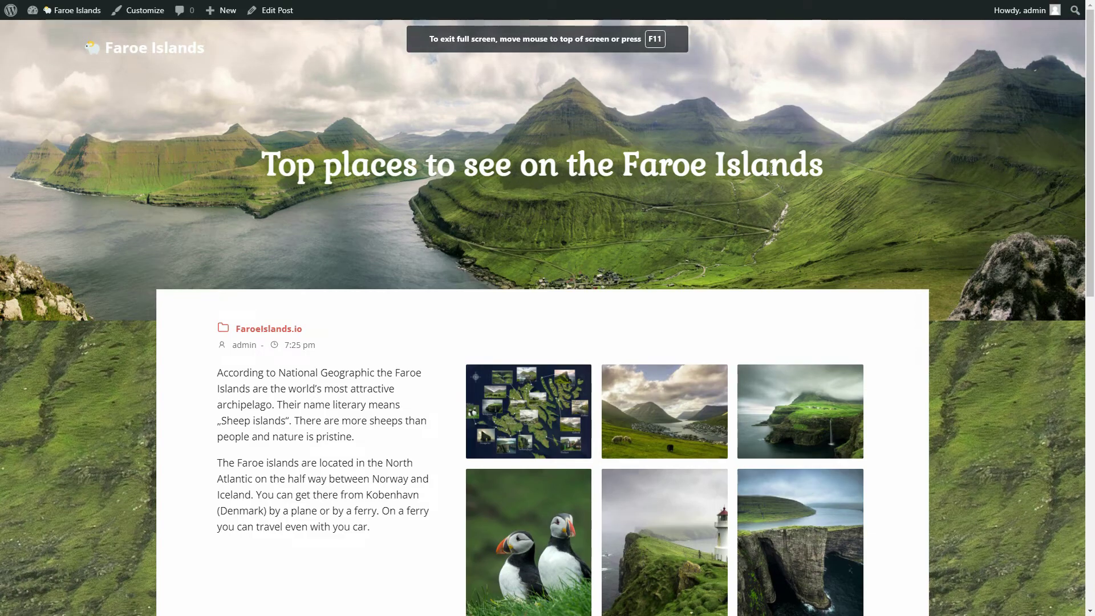
# Back in the post editor, caption the gallery's map image 'Map of the top places on the Faroe Islands'.
pyautogui.moveTo(449, 5)
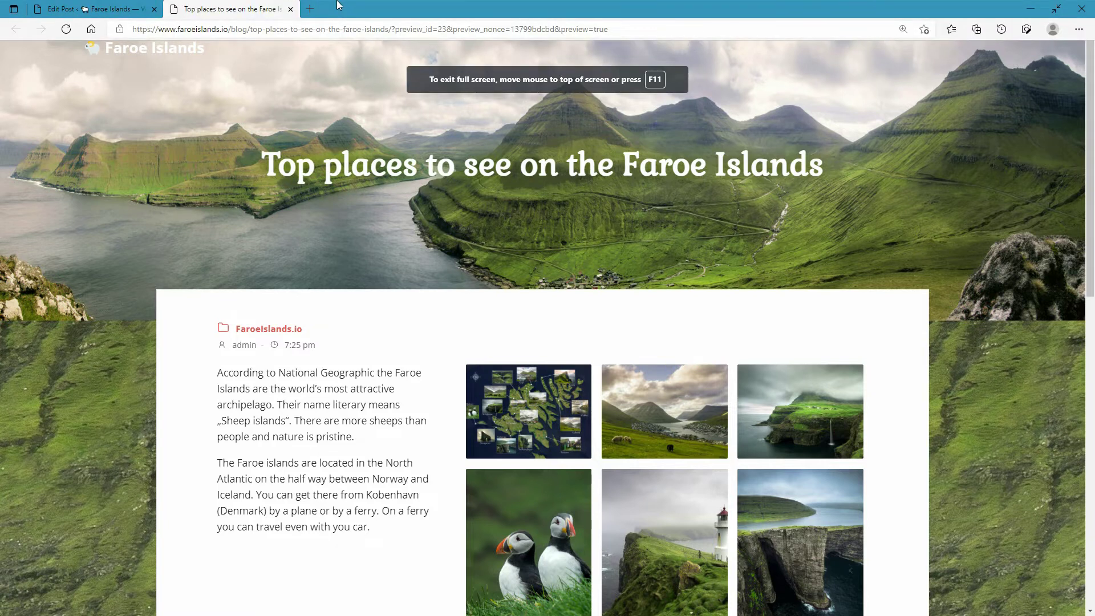
pyautogui.click(112, 9)
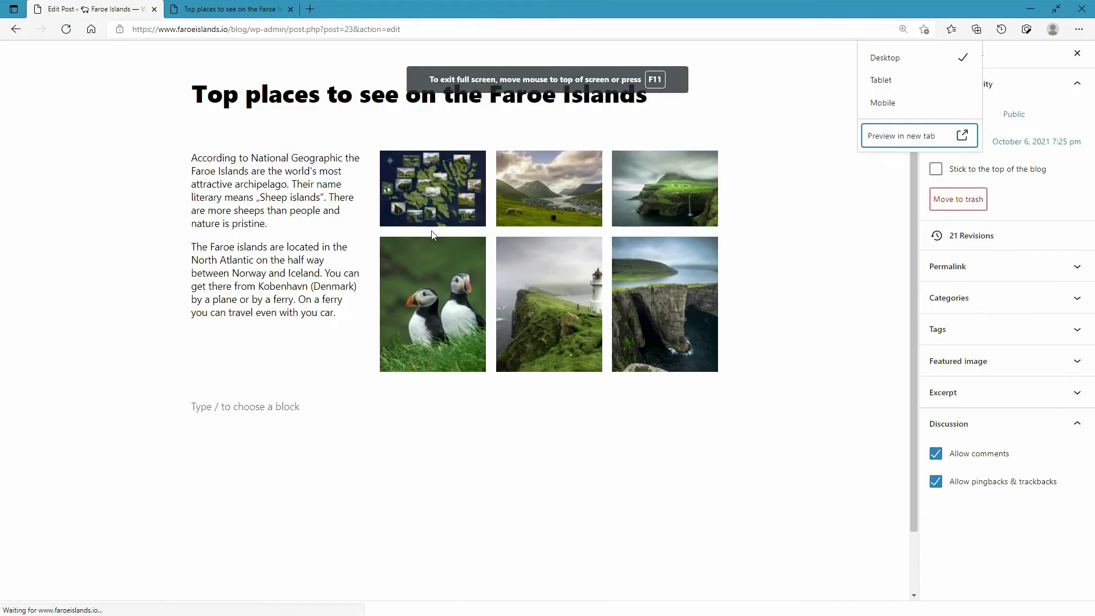
pyautogui.click(441, 203)
pyautogui.click(442, 216)
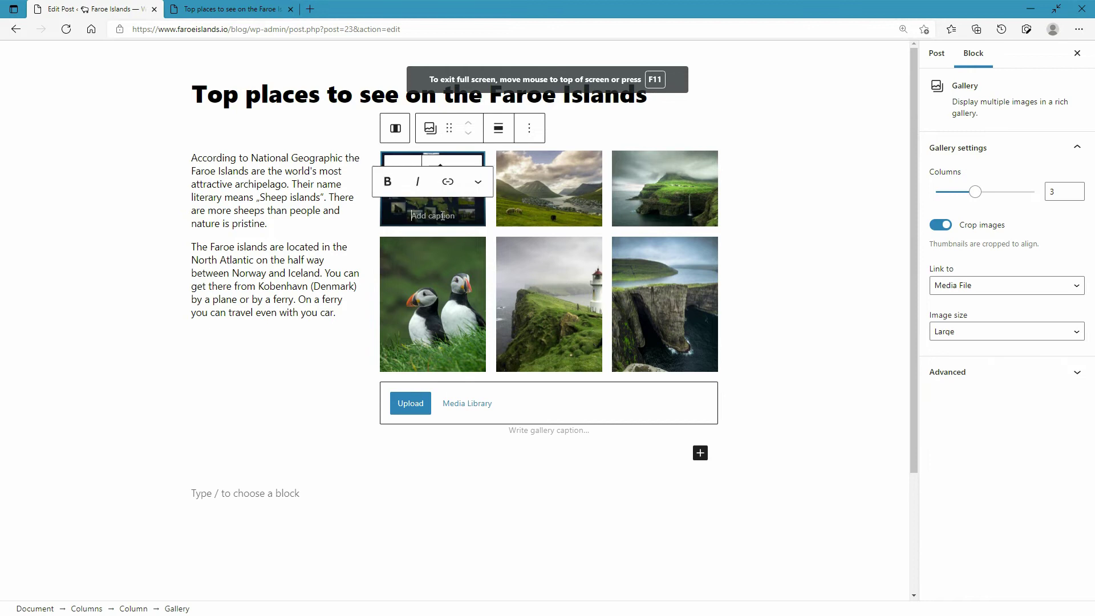
pyautogui.write('Ma')
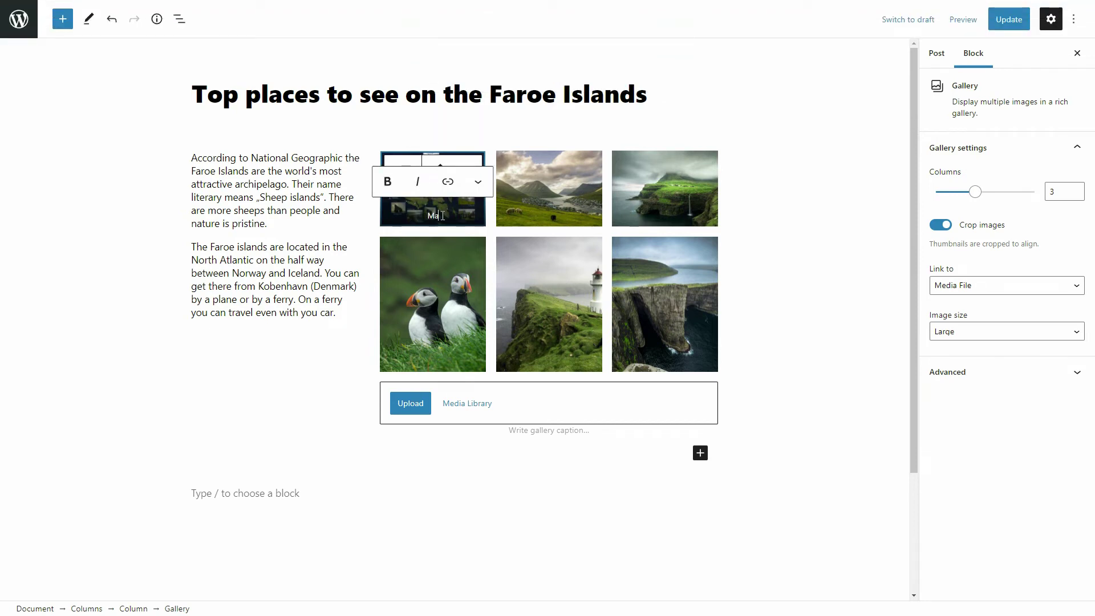
pyautogui.write('p of the top places on the Faroe Islands')
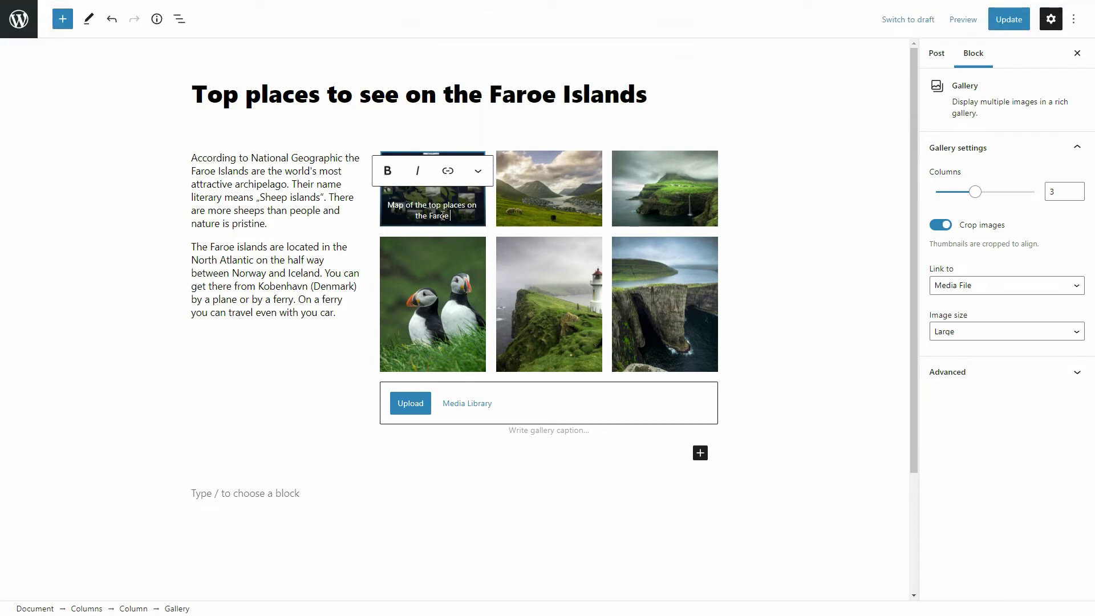
# Caption the puffins photo about nesting on Mykines and the lighthouse 'Mykines island - it feels like at the end of the world'.
pyautogui.click(438, 360)
pyautogui.write('uchalks are nesting on Mykines ')
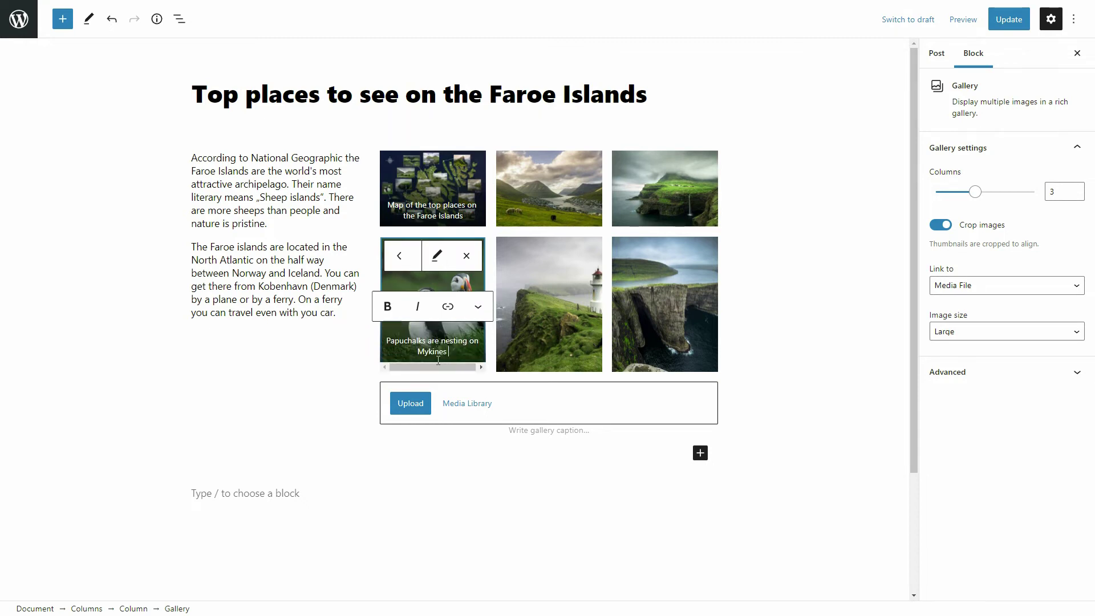
pyautogui.write('island')
pyautogui.click(532, 356)
pyautogui.write('Mykines island - it feels like at the end of the world')
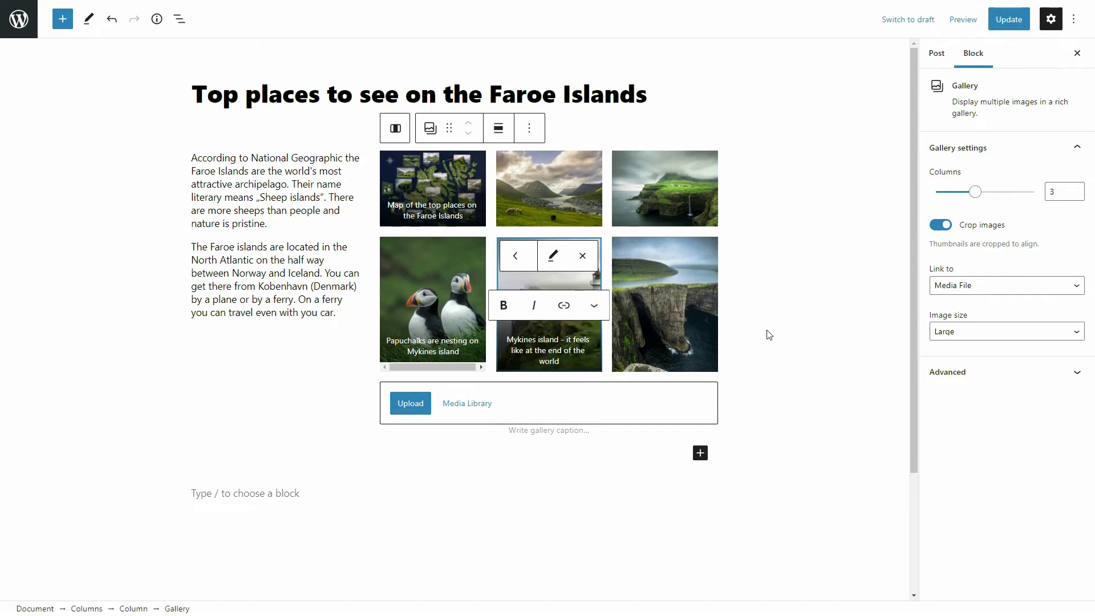
pyautogui.click(769, 335)
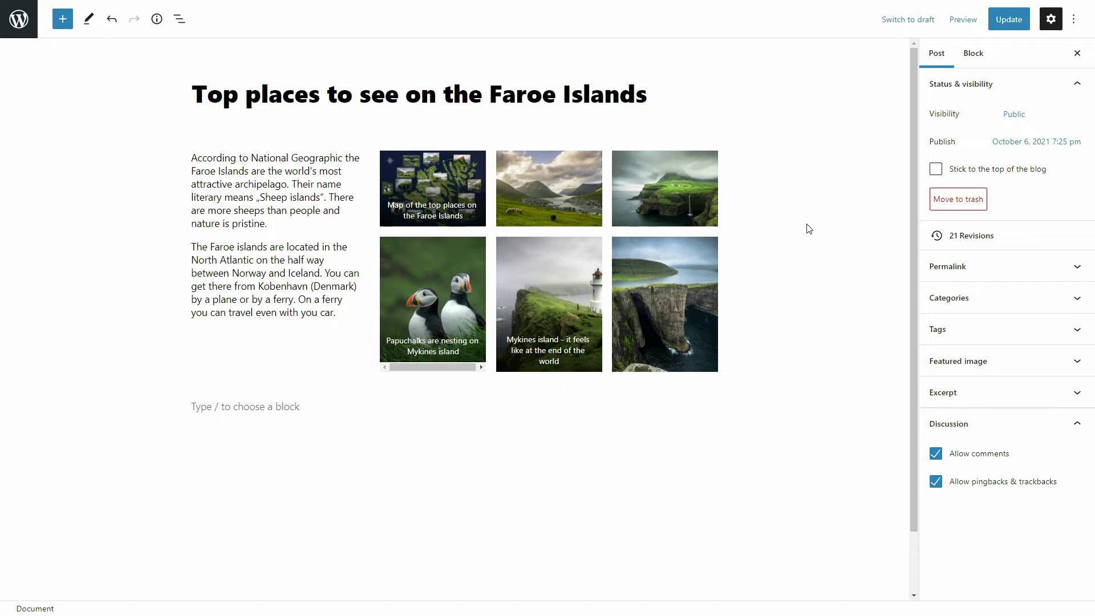
# Preview the post in a new tab and scroll down to the captioned map, puffins and lighthouse photos.
pyautogui.click(958, 23)
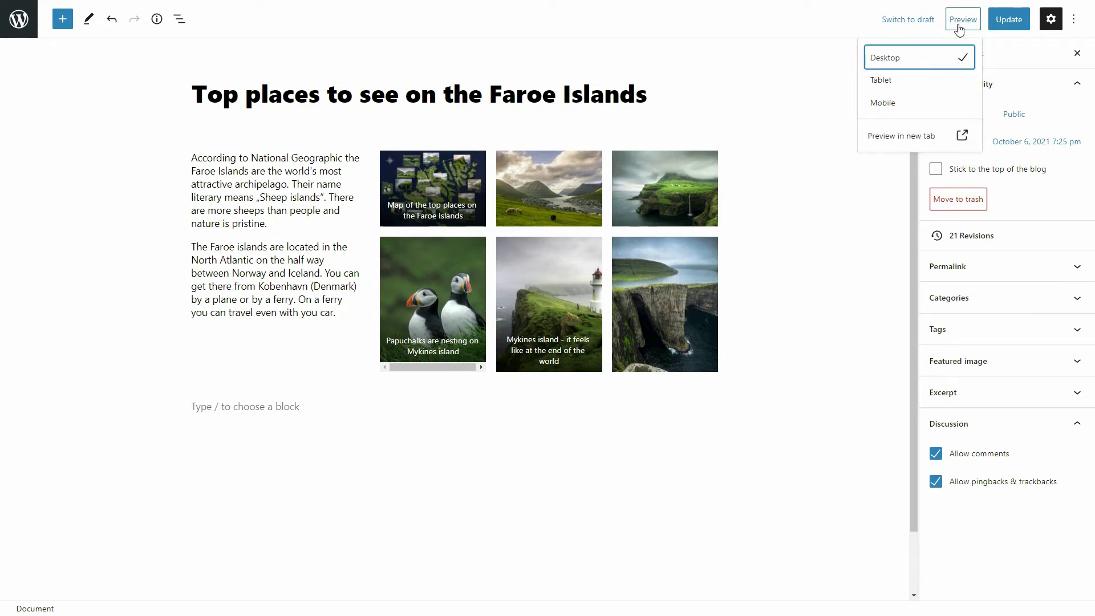
pyautogui.click(913, 139)
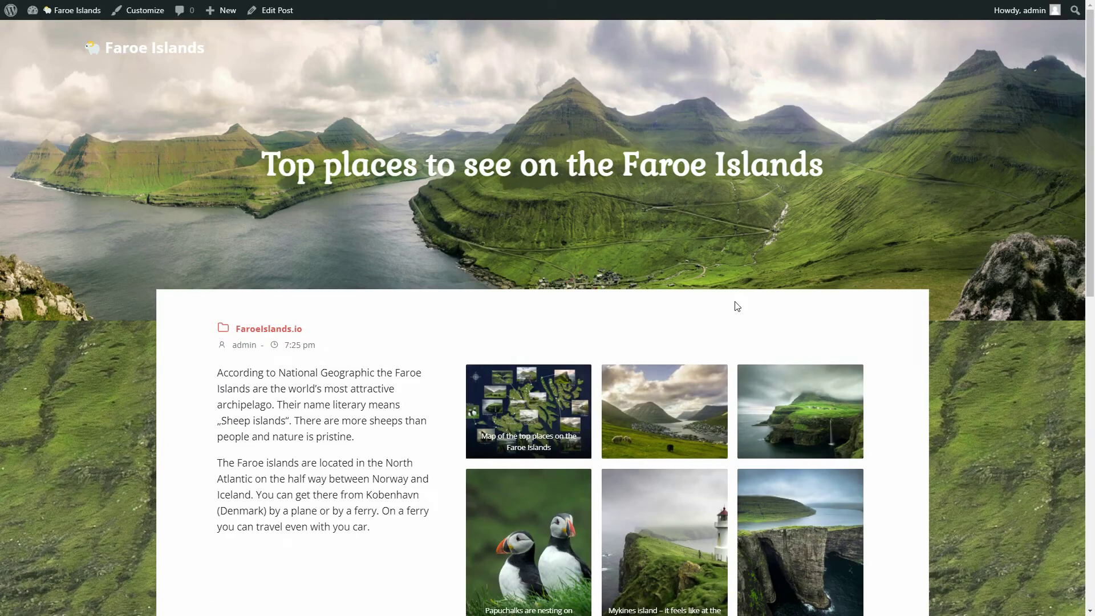
pyautogui.scroll(-4, 736, 307)
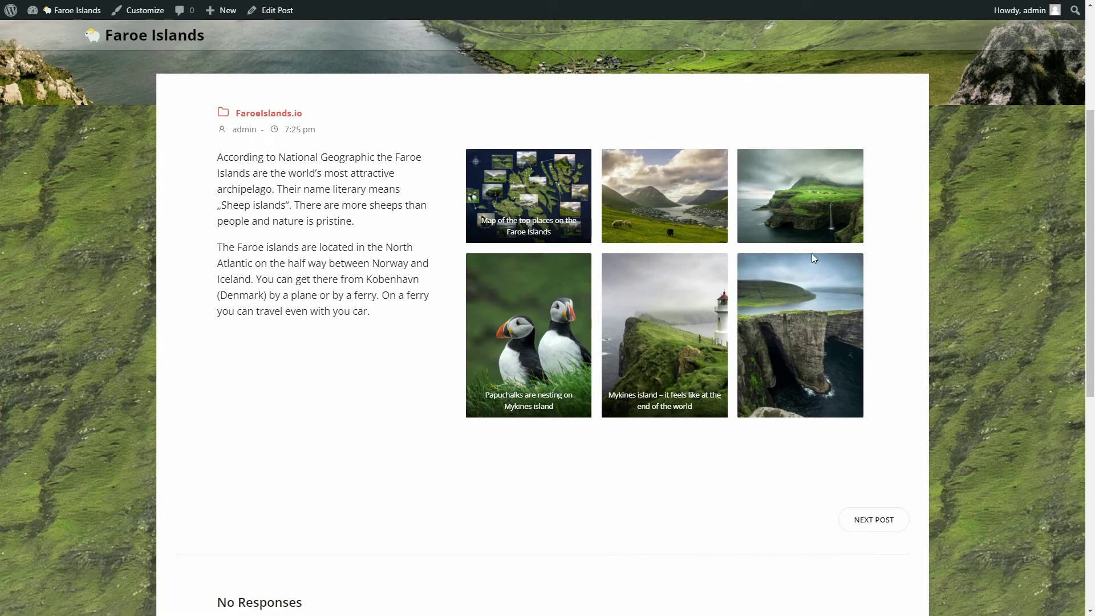
# Save the Story Show Gallery Captions settings, then return to the Edit Post tab.
pyautogui.click(13, 19)
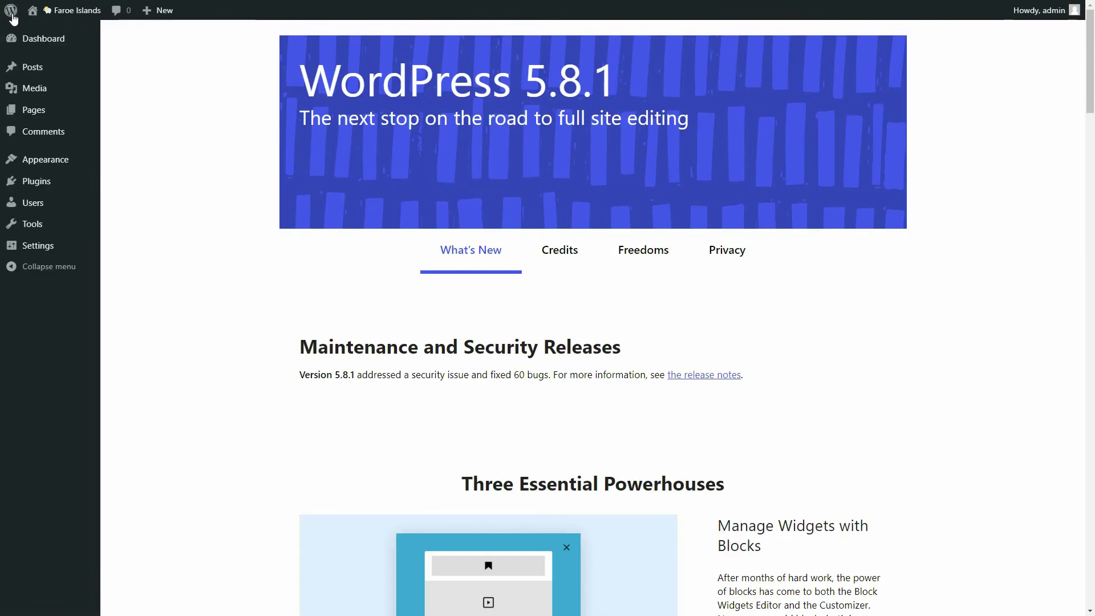
pyautogui.moveTo(41, 246)
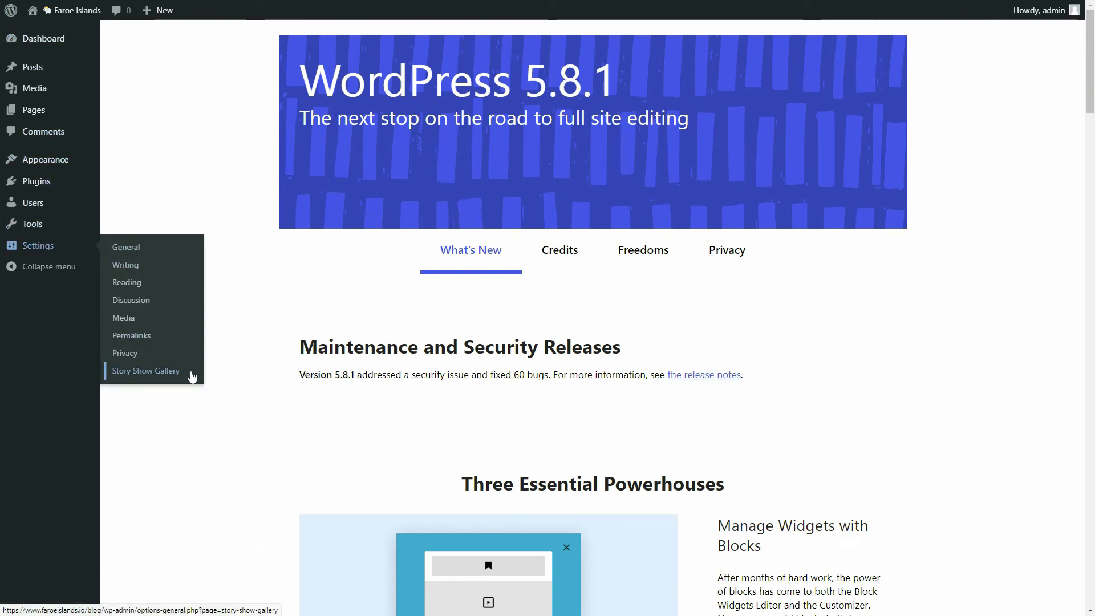
pyautogui.click(146, 372)
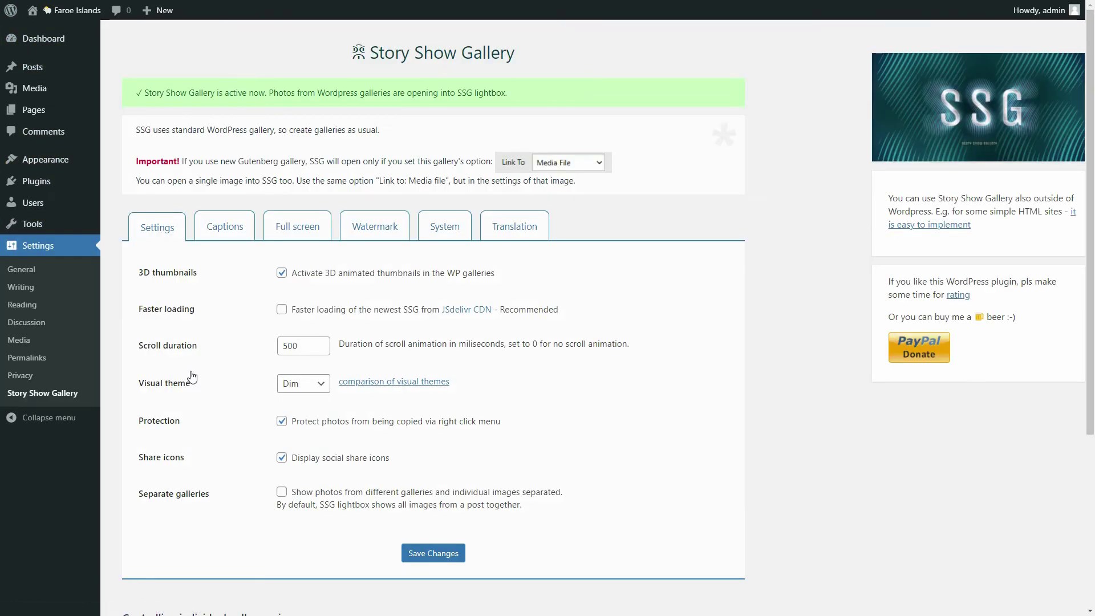
pyautogui.click(221, 234)
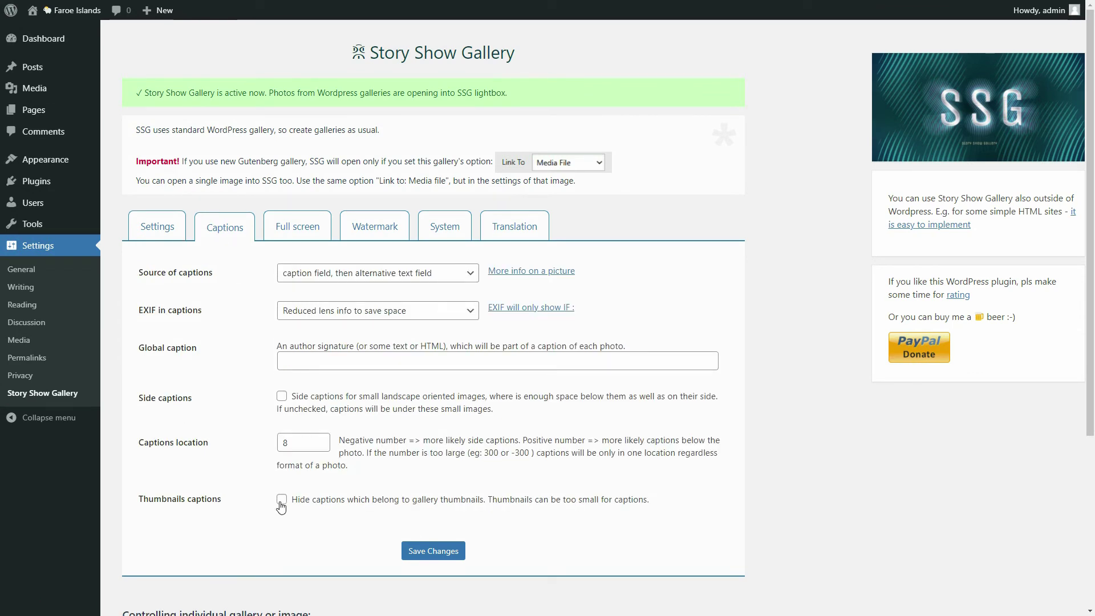
pyautogui.click(440, 557)
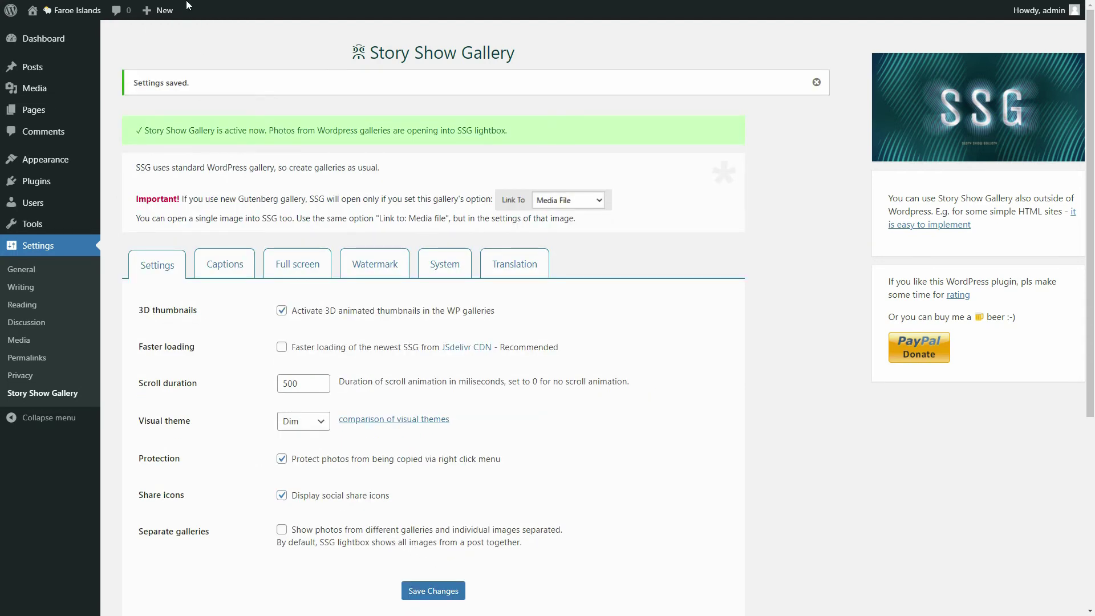
pyautogui.moveTo(187, 5)
pyautogui.click(113, 9)
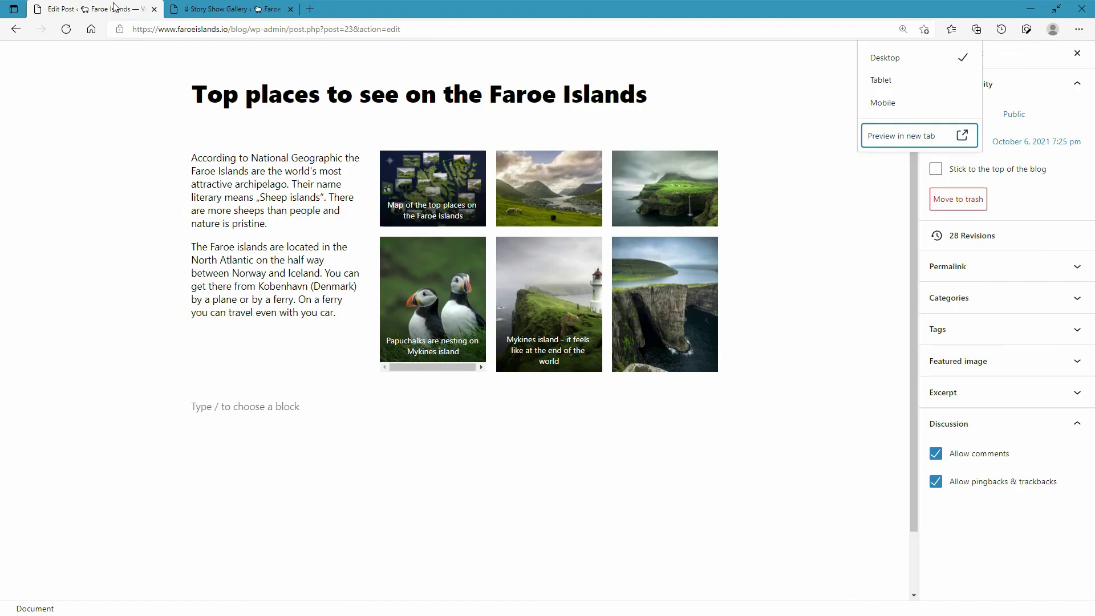
# Open the updated post preview in a new tab.
pyautogui.click(104, 253)
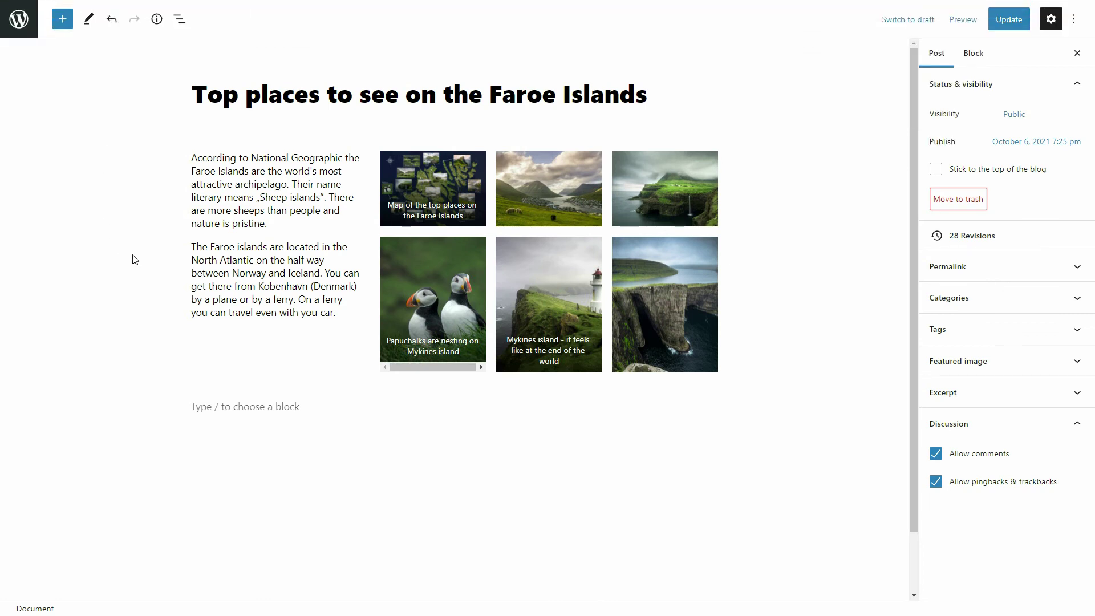
pyautogui.click(963, 22)
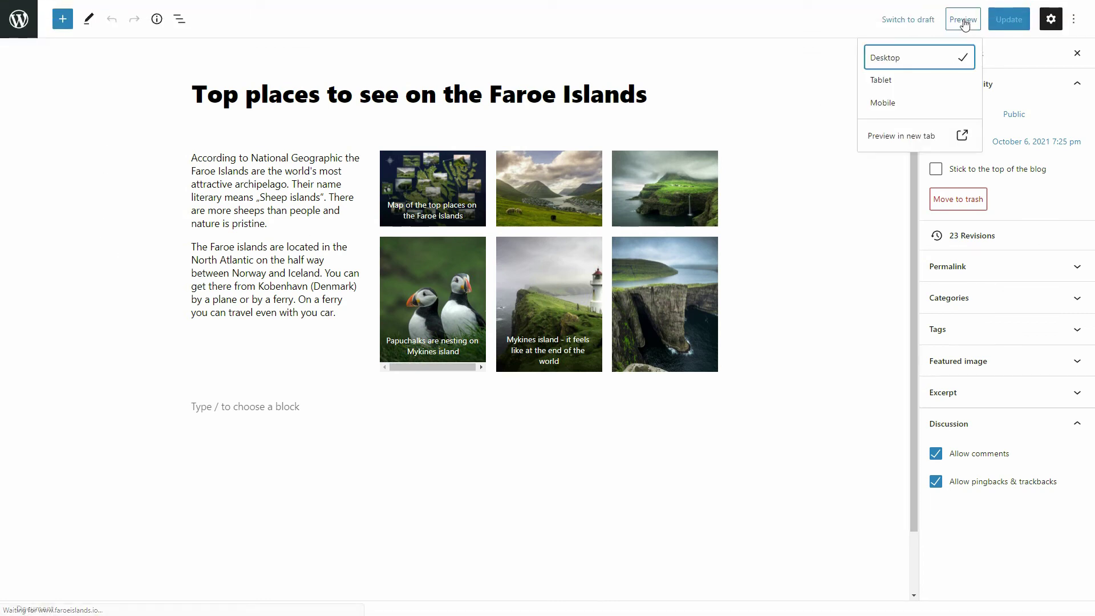
pyautogui.click(885, 137)
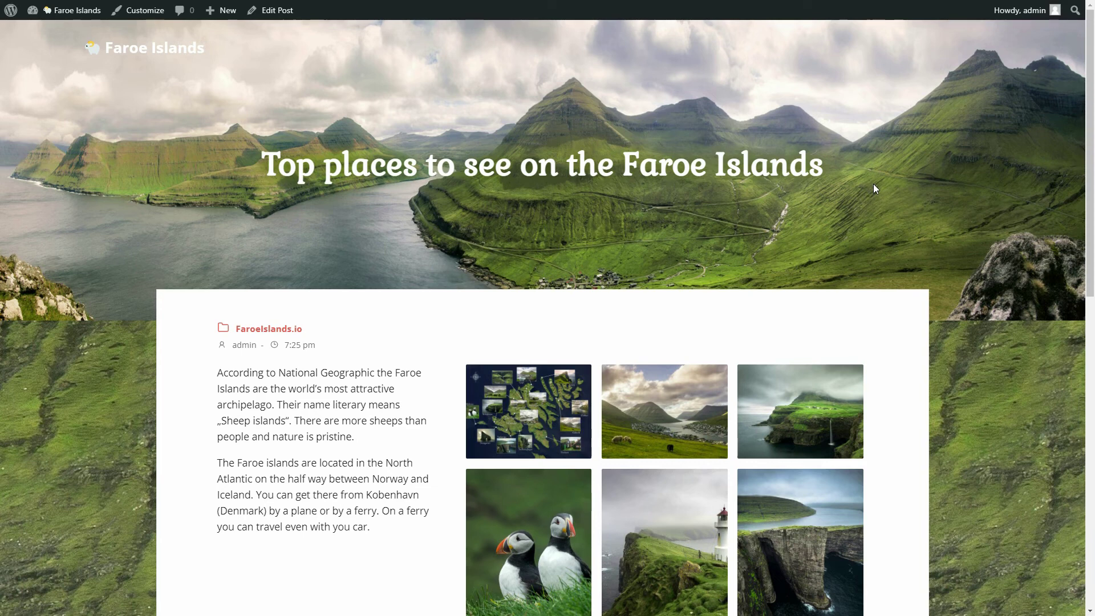
# Open the map in the lightbox and step through the photos to the Mykines lighthouse.
pyautogui.click(541, 425)
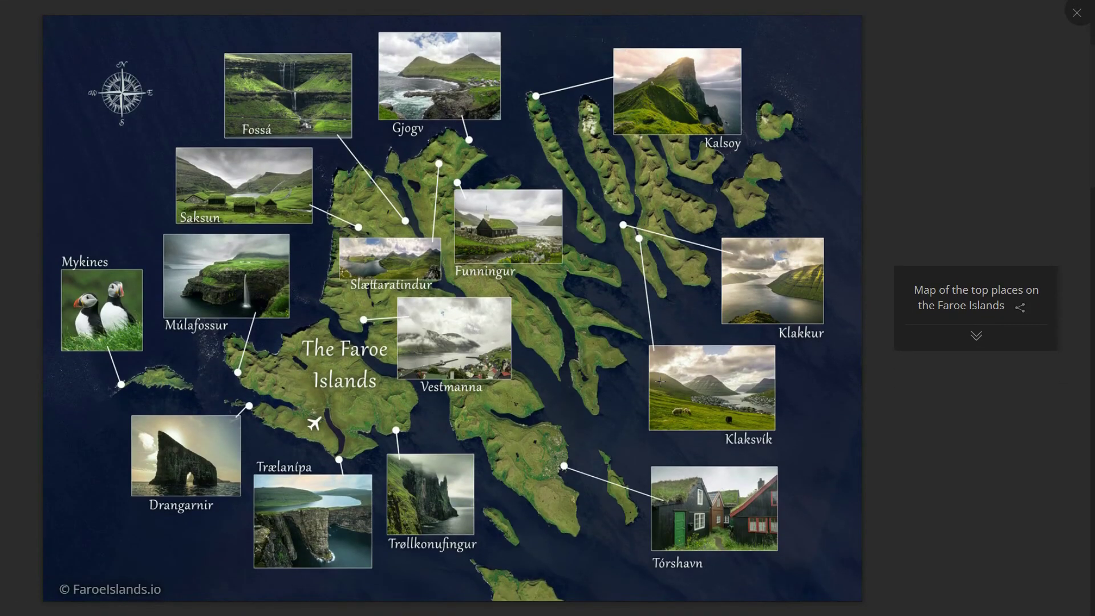
pyautogui.press('Right')
pyautogui.press('Right')
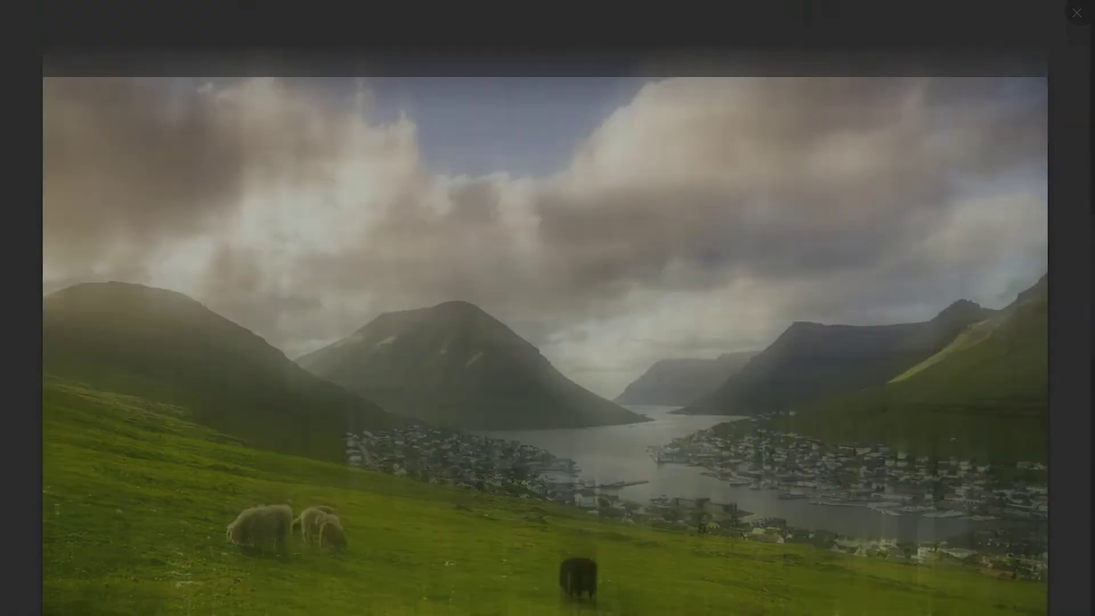
pyautogui.press('Right')
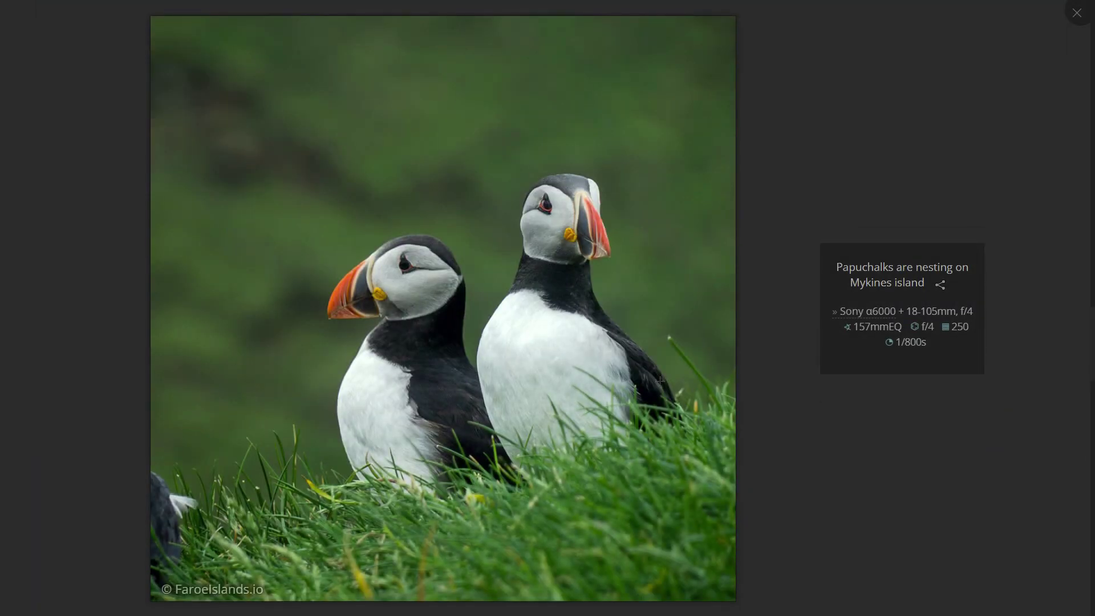
pyautogui.press('Right')
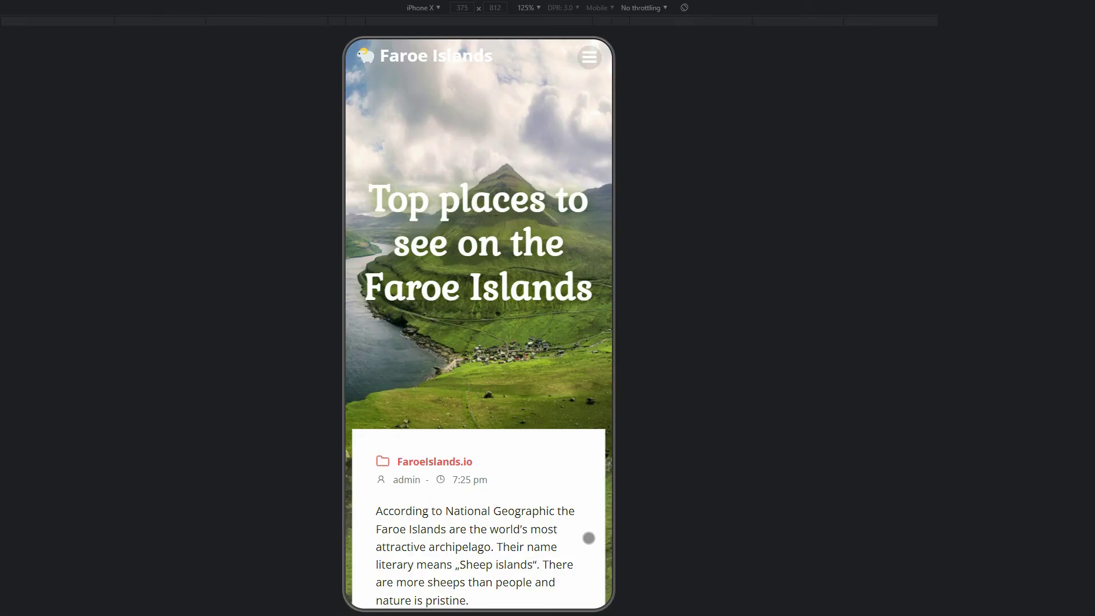
# On the emulated iPhone X, open the map in the lightbox and try its sharing options.
pyautogui.moveTo(588, 537); pyautogui.dragTo(575, 67)
pyautogui.click(435, 302)
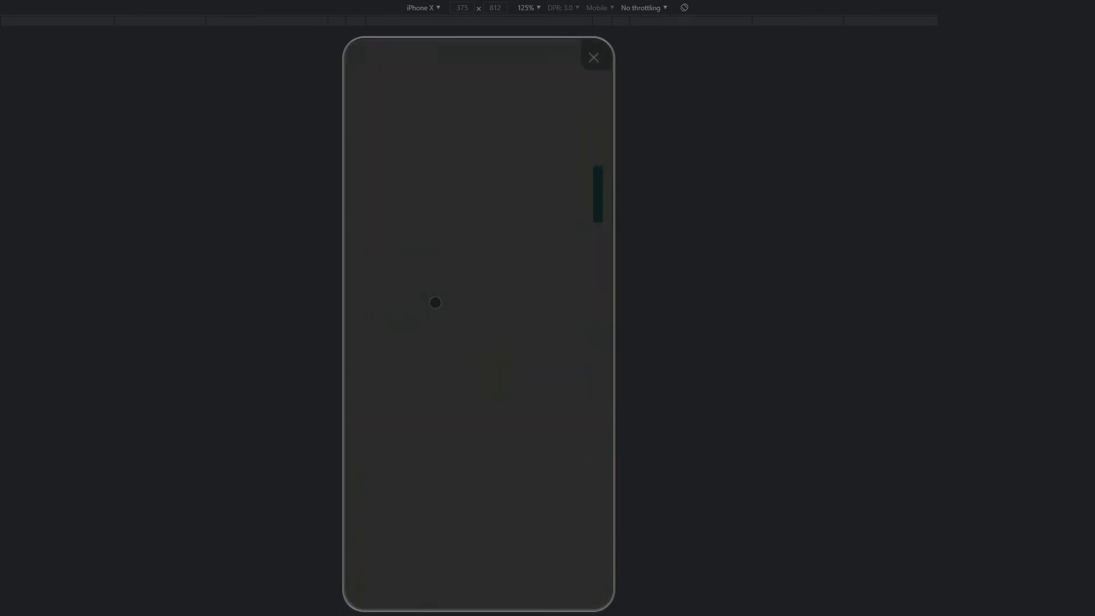
pyautogui.moveTo(520, 515); pyautogui.dragTo(504, 381)
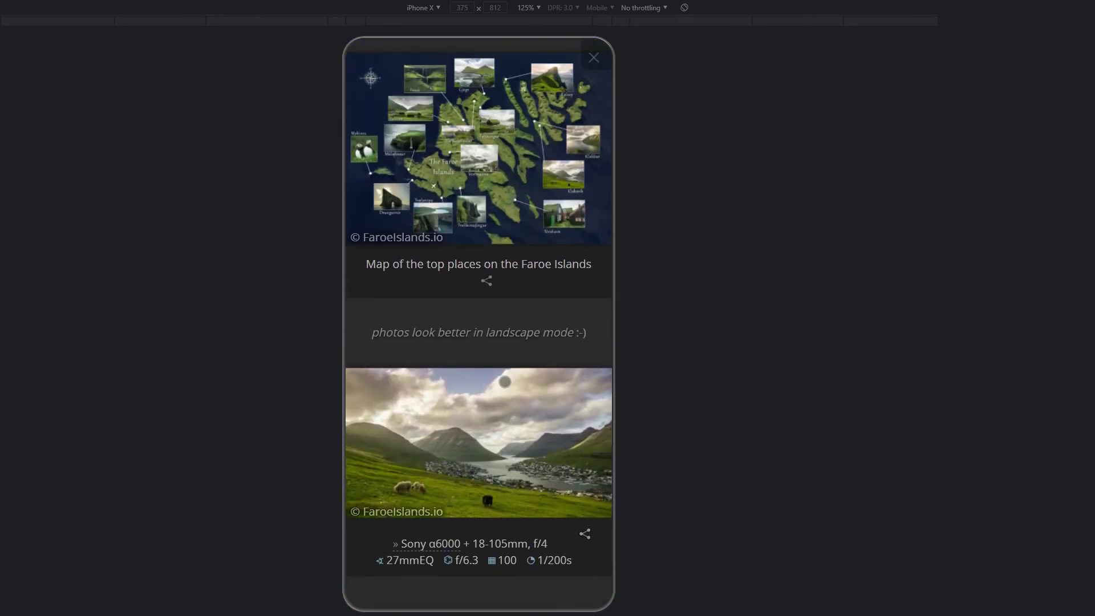
pyautogui.click(488, 312)
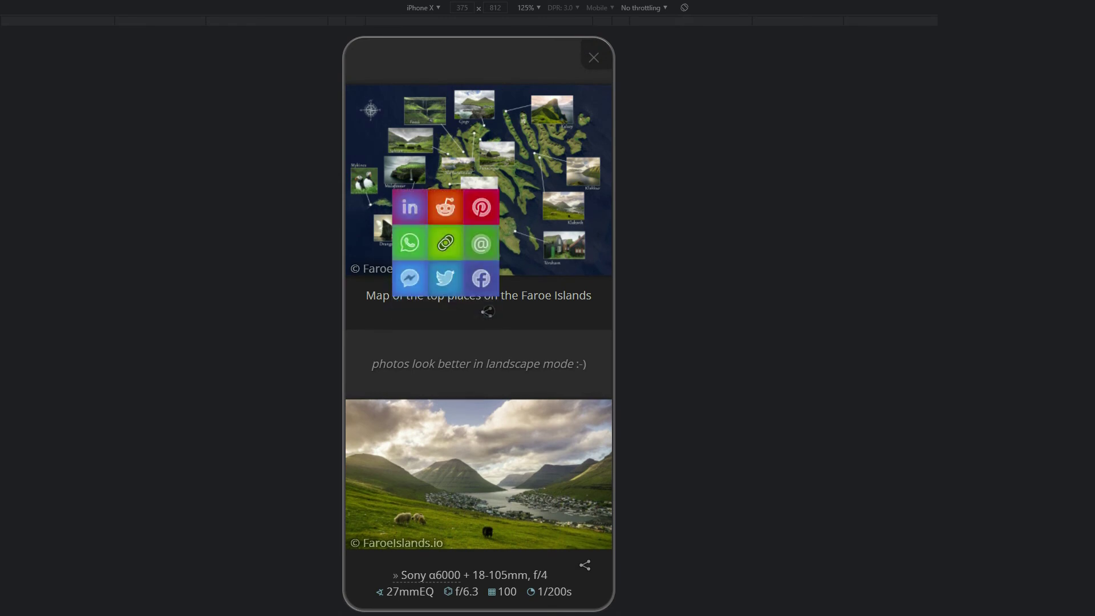
pyautogui.click(488, 312)
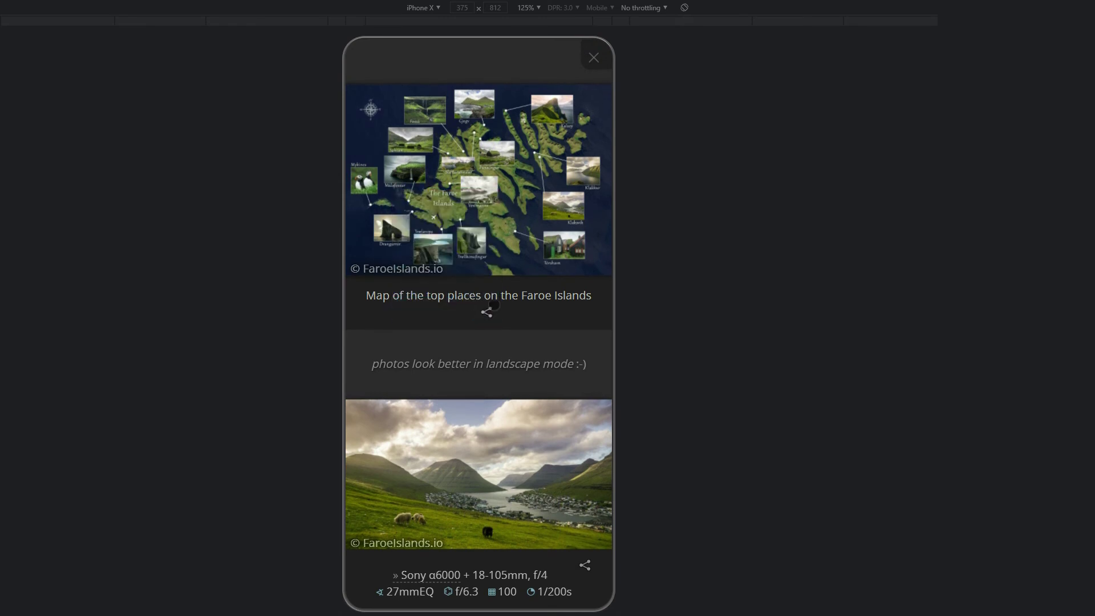
# In landscape, step through the photos, view the puffins' EXIF details, and end on the lighthouse.
pyautogui.click(684, 7)
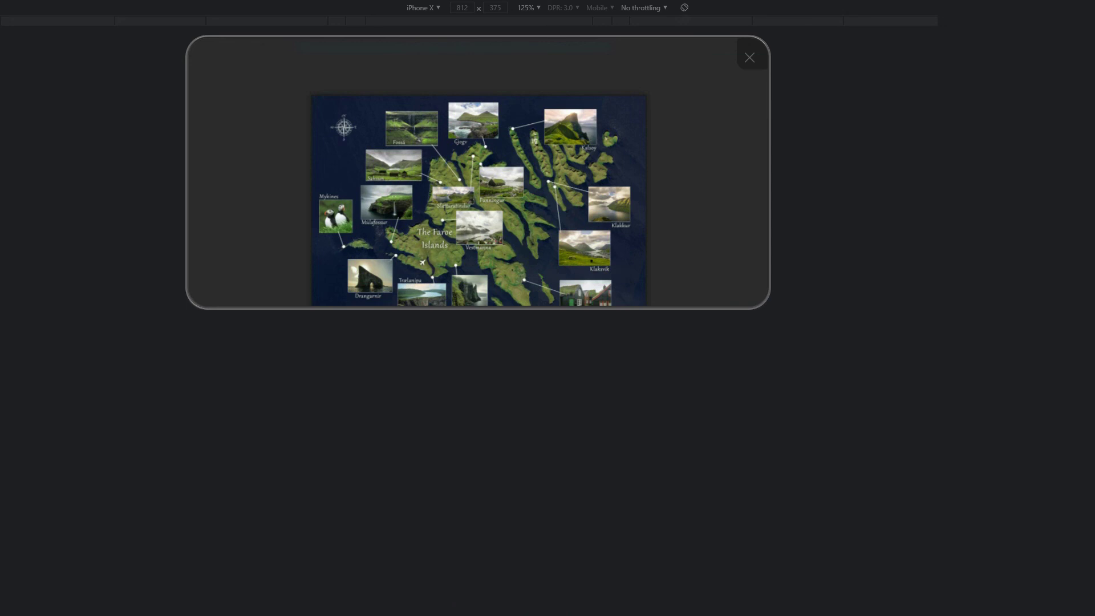
pyautogui.press('Right')
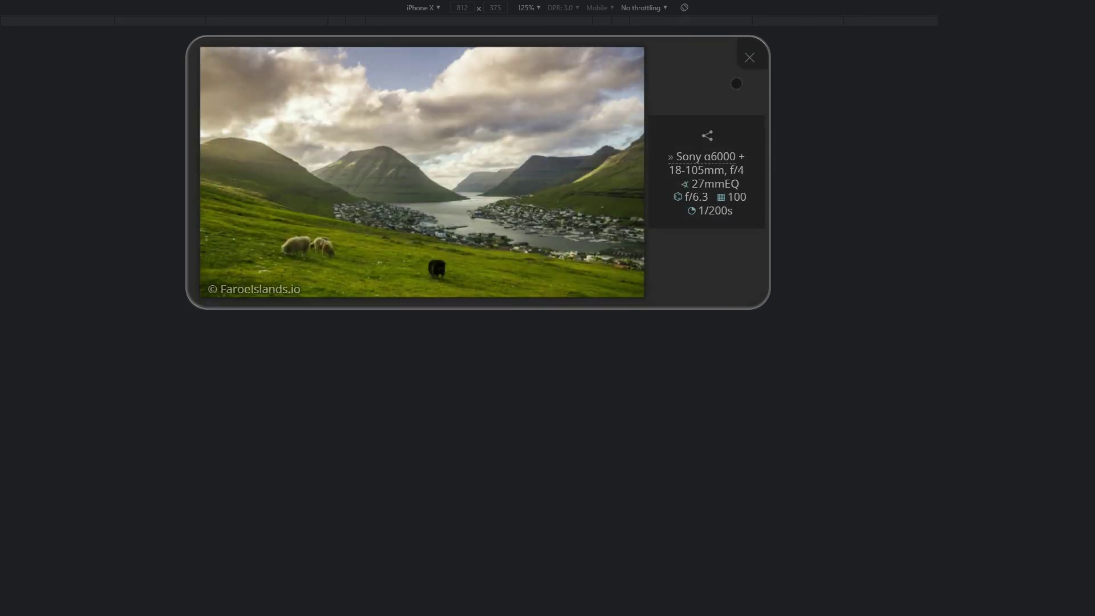
pyautogui.press('Right')
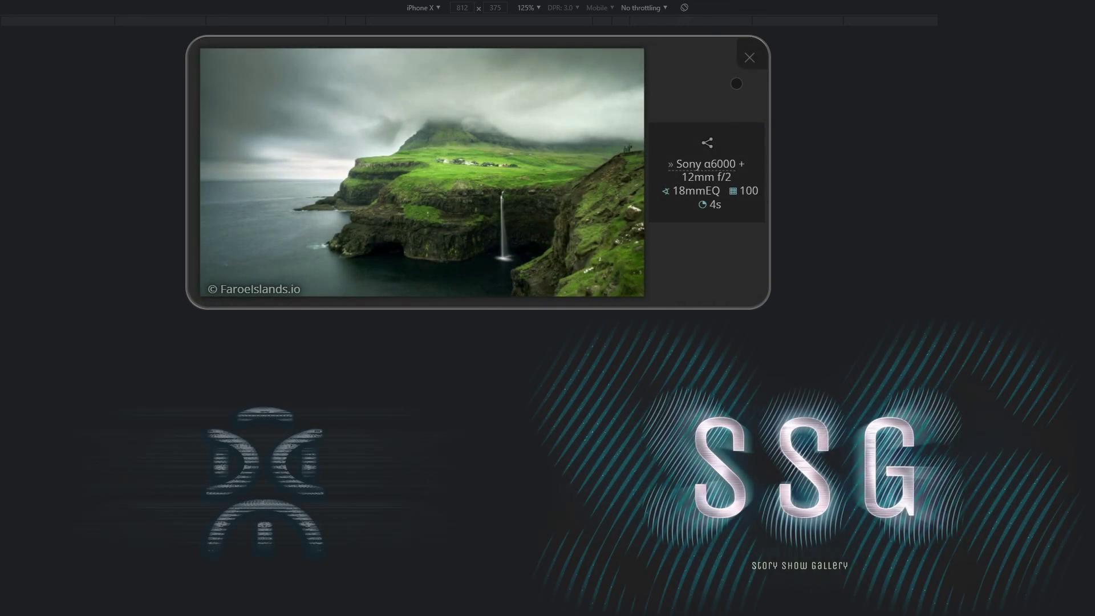
pyautogui.press('Right')
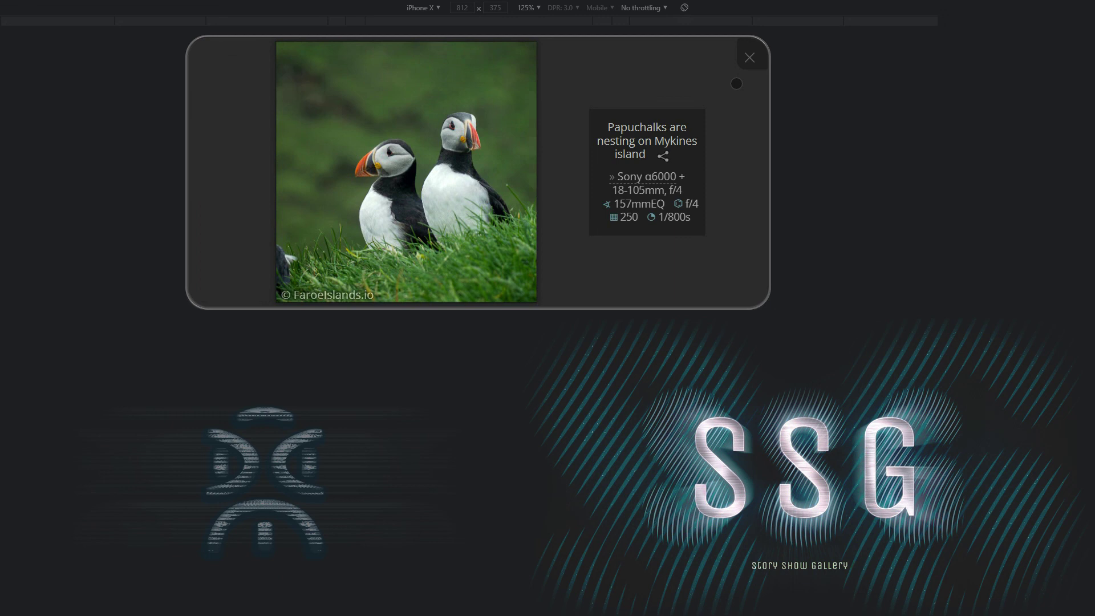
pyautogui.click(667, 204)
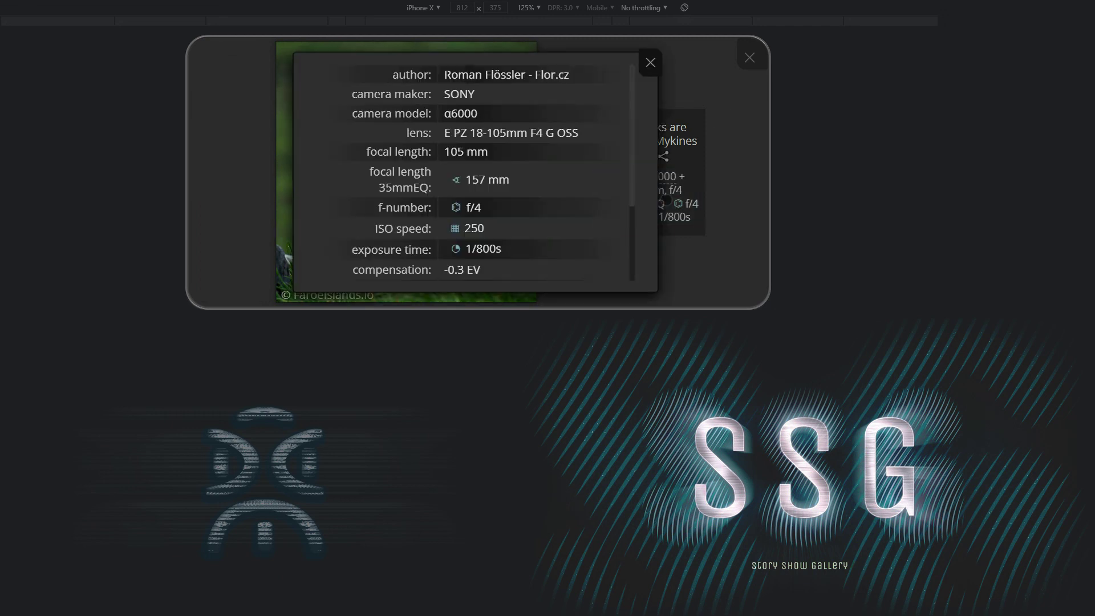
pyautogui.click(666, 202)
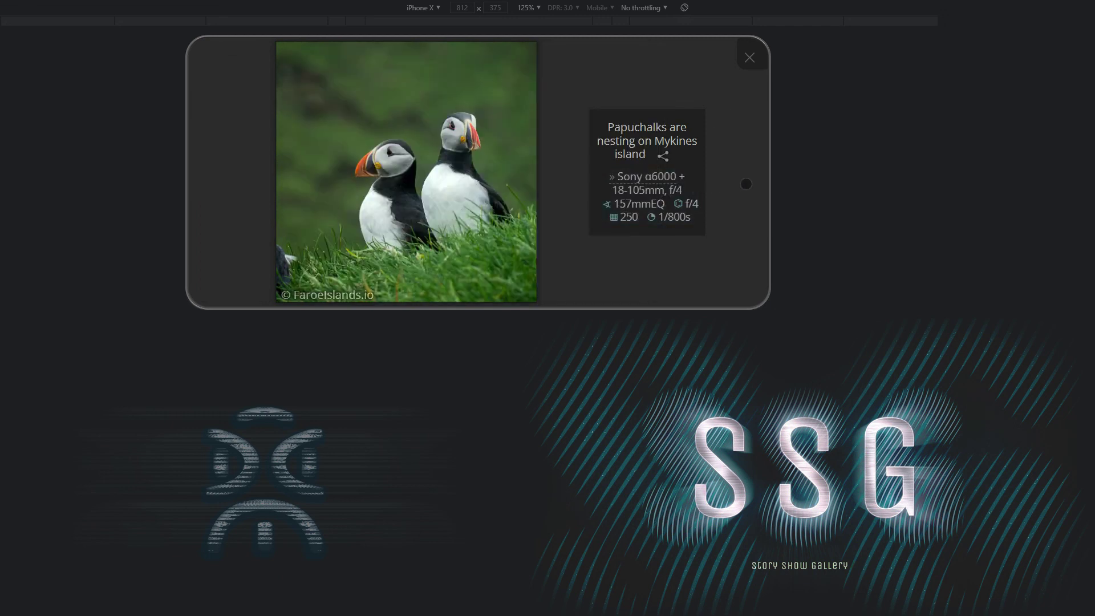
pyautogui.press('Right')
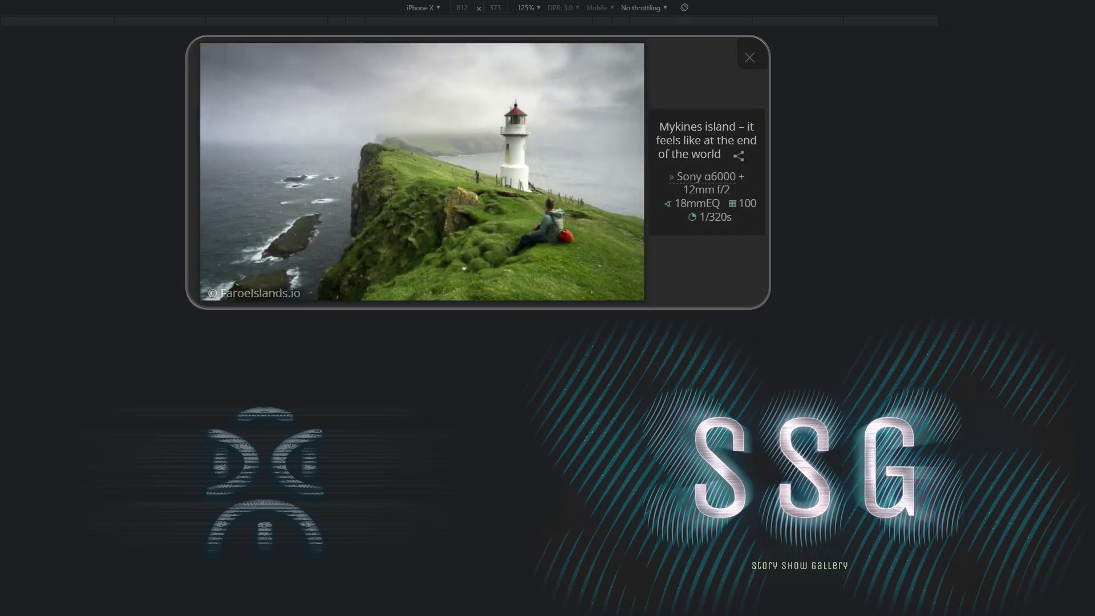